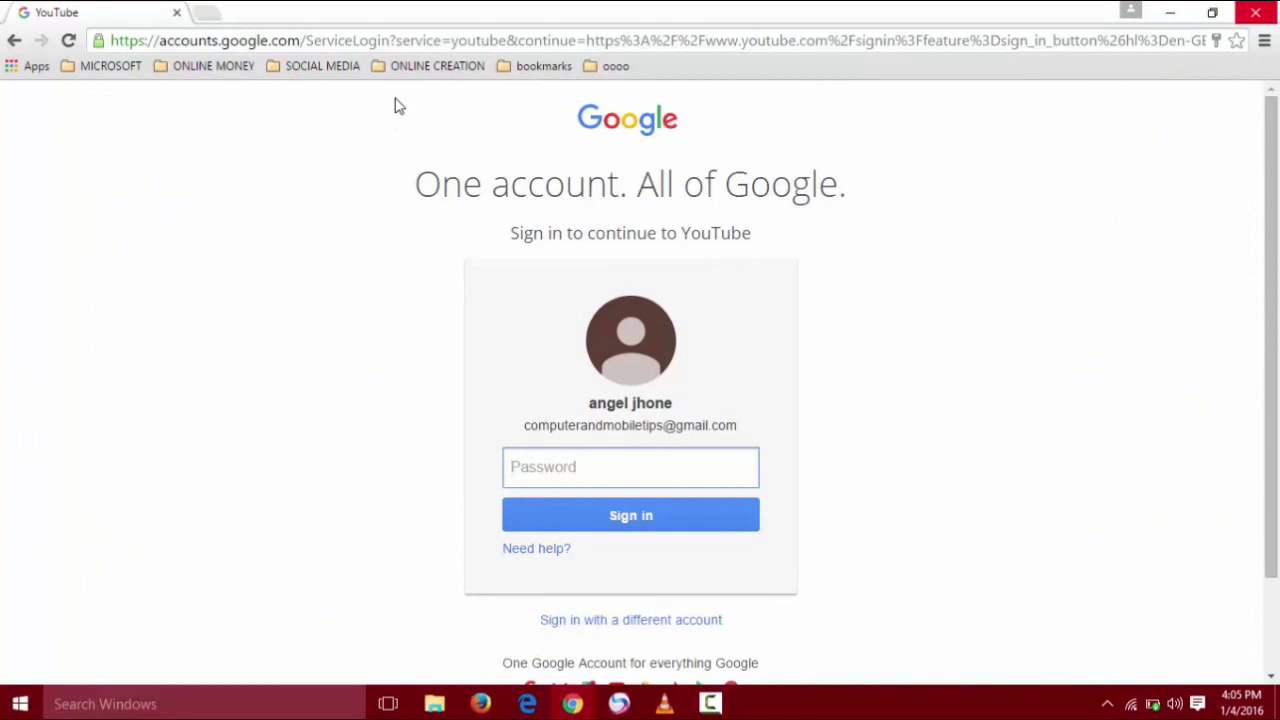
Reach the Google account sign-in page from YouTube's SIGN IN button
left_click_drag(394, 92, 876, 650)
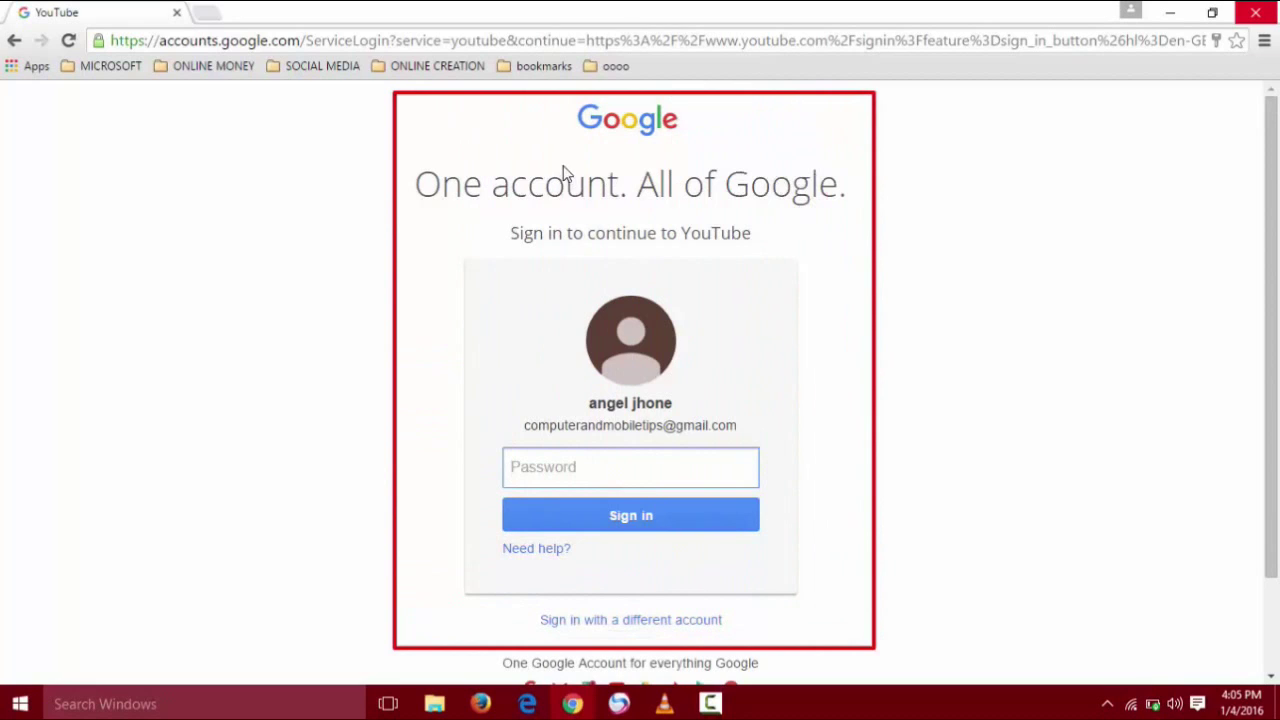
Enter the account password, sign in, and return to YouTube signed in
key("Escape")
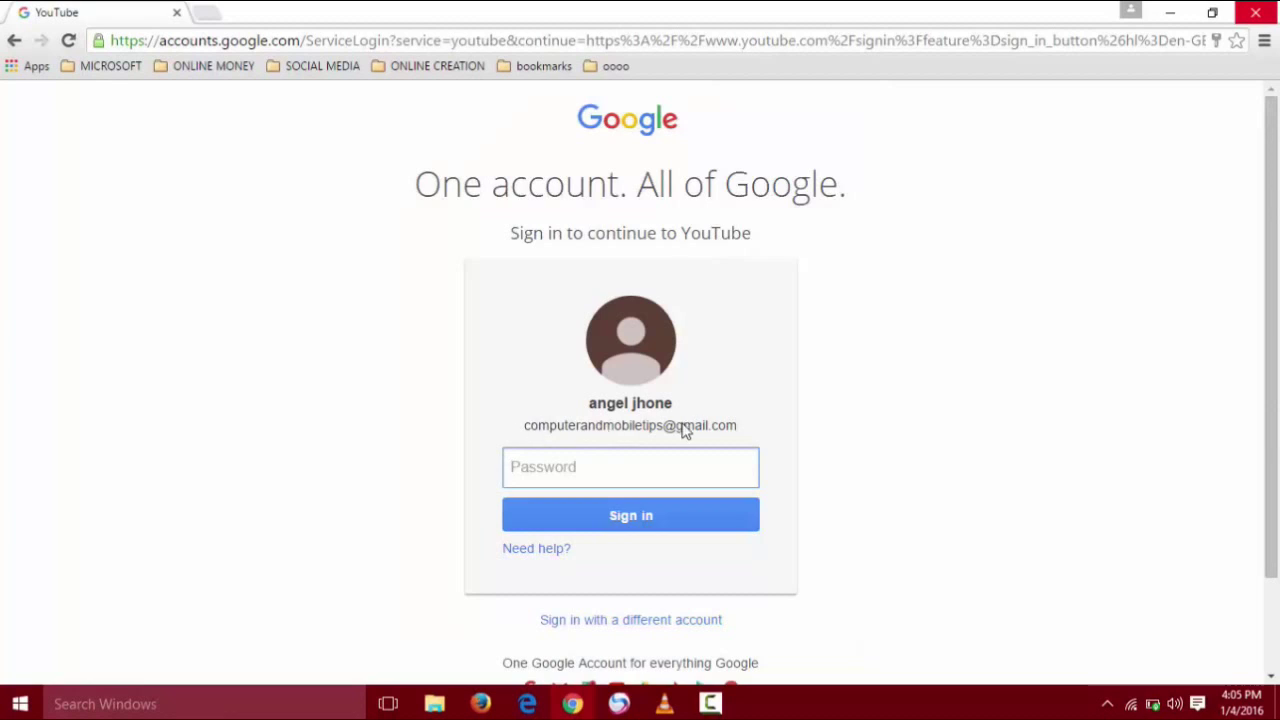
left_click(570, 476)
type("•••")
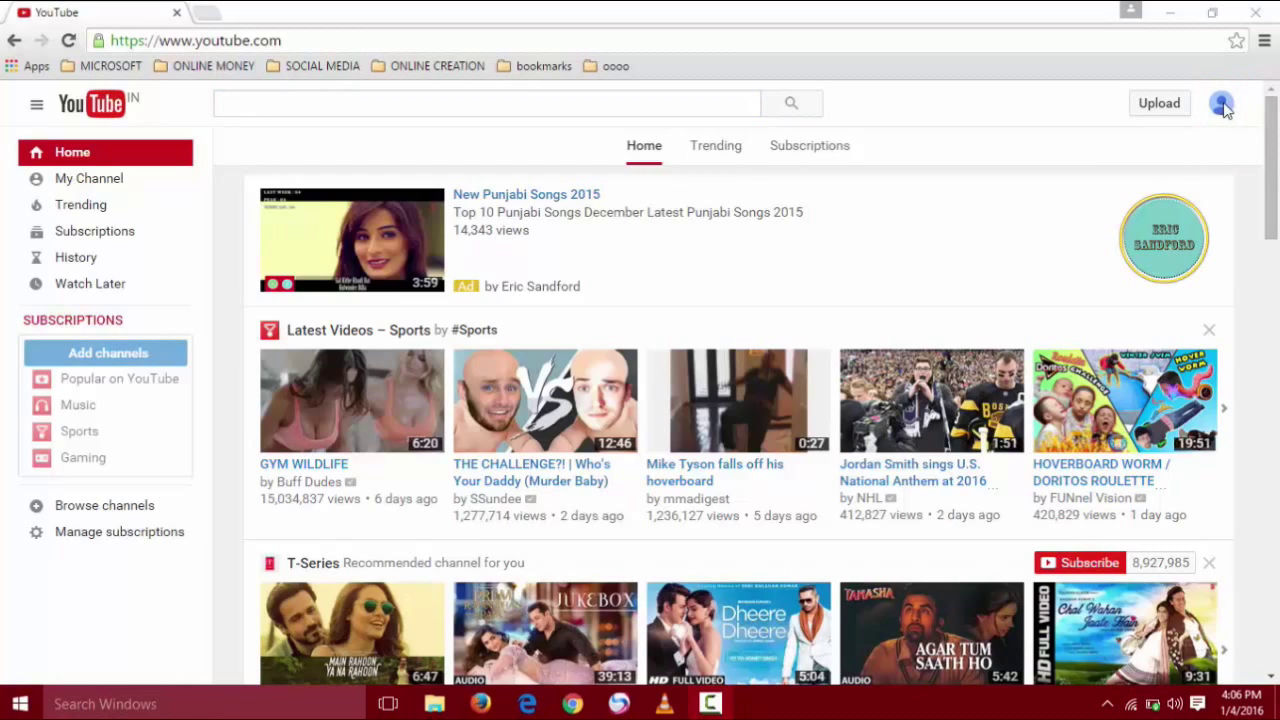
left_click(1222, 106)
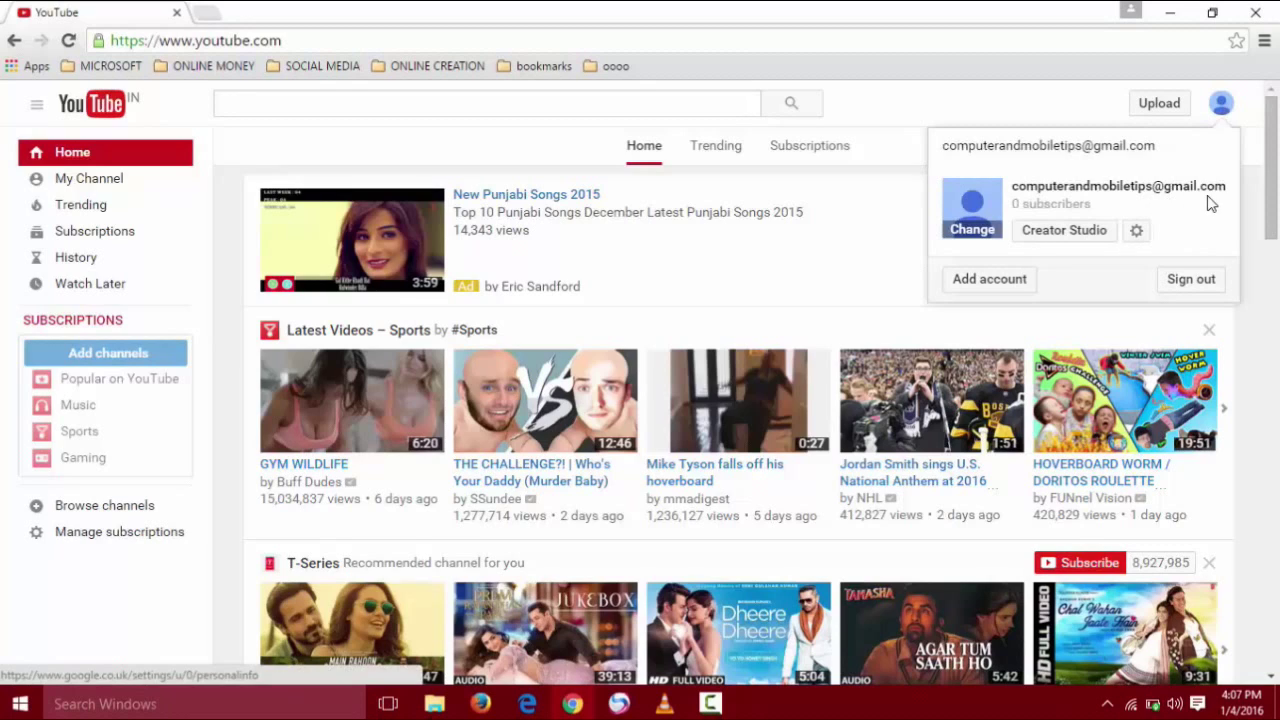
Go to YouTube account settings from the avatar and choose 'Create a new channel'
mouse_move(1008, 170)
left_mouse_down()
mouse_move(1012, 187)
mouse_move(1230, 204)
left_mouse_up()
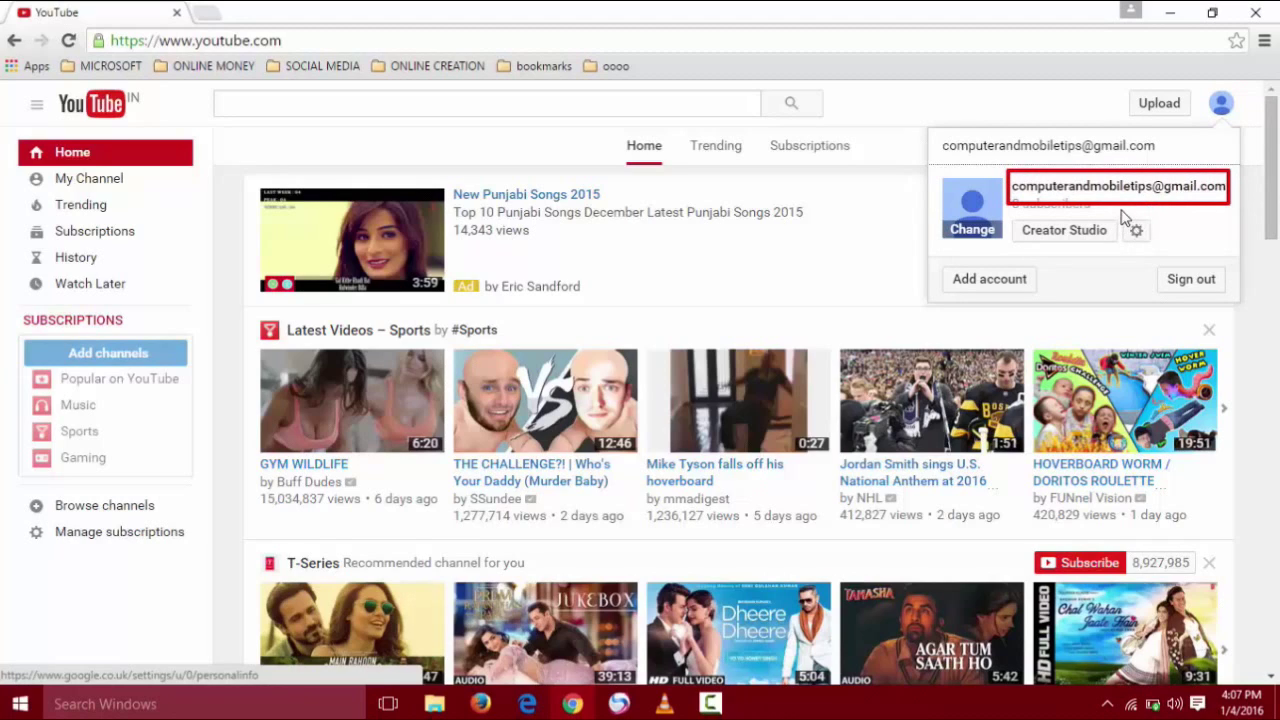
mouse_move(1116, 208)
left_mouse_down()
mouse_move(1131, 240)
mouse_move(1163, 260)
left_mouse_up()
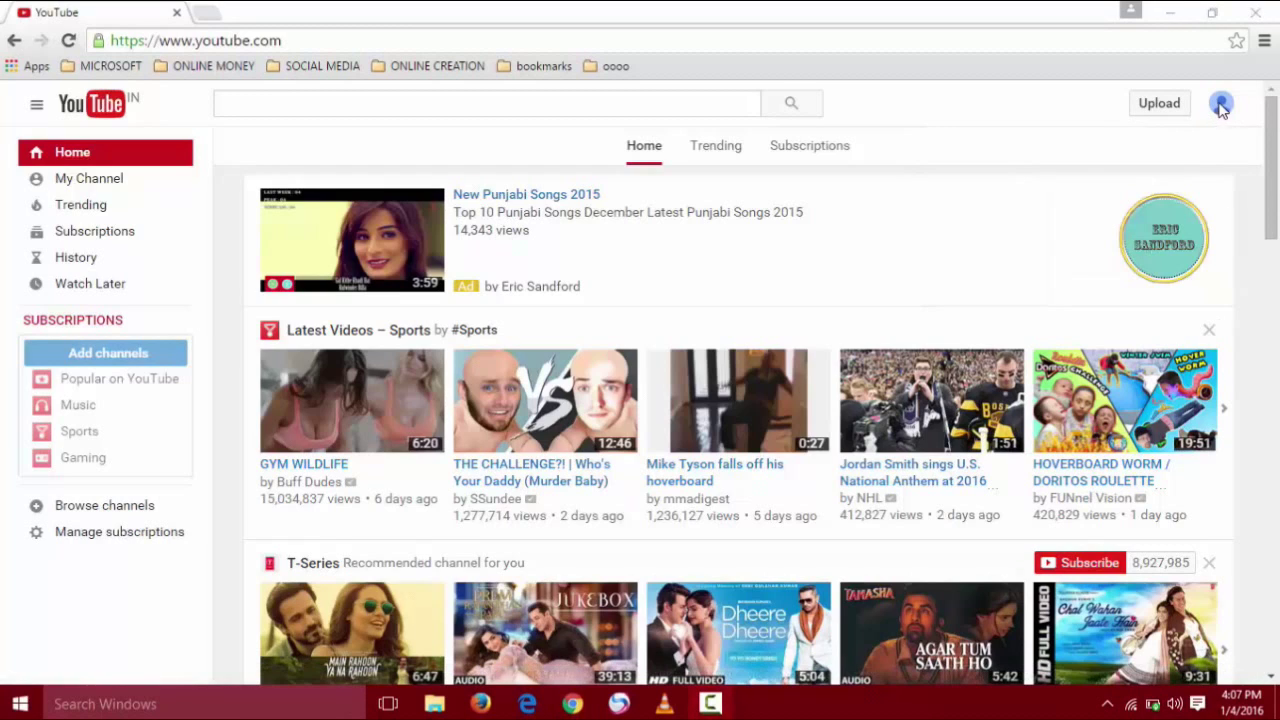
left_click(1221, 103)
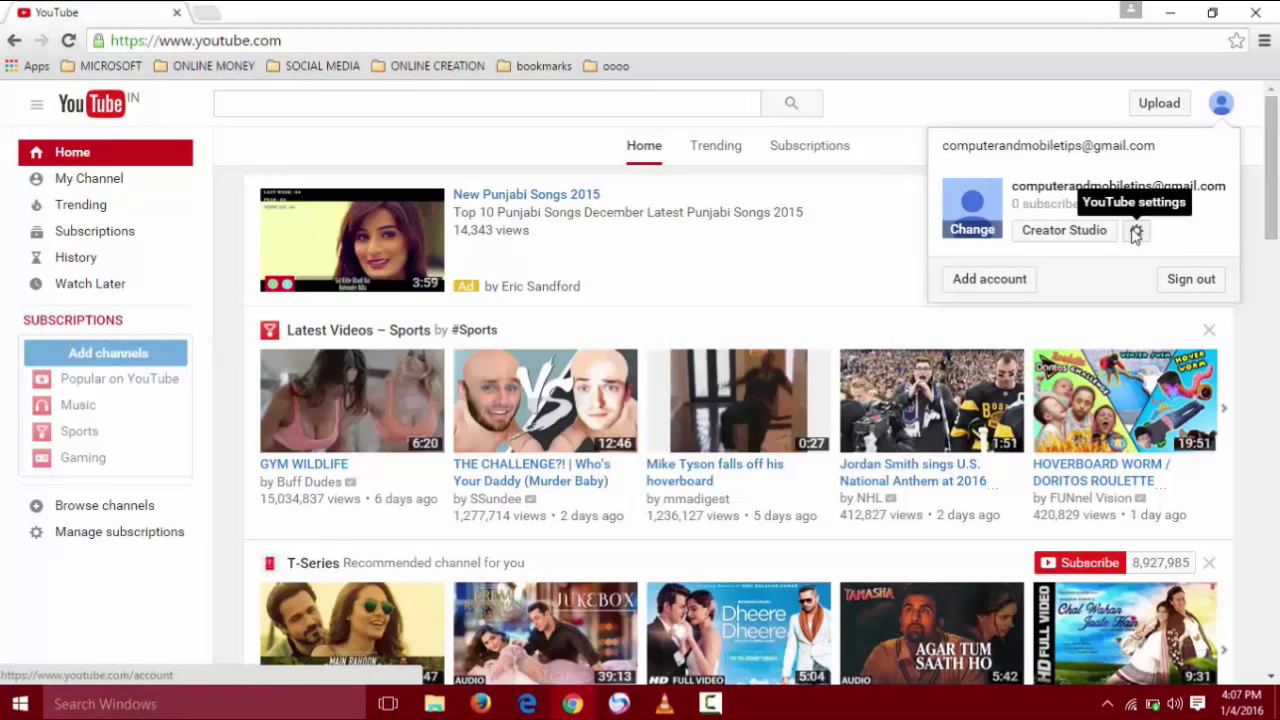
left_click(1136, 232)
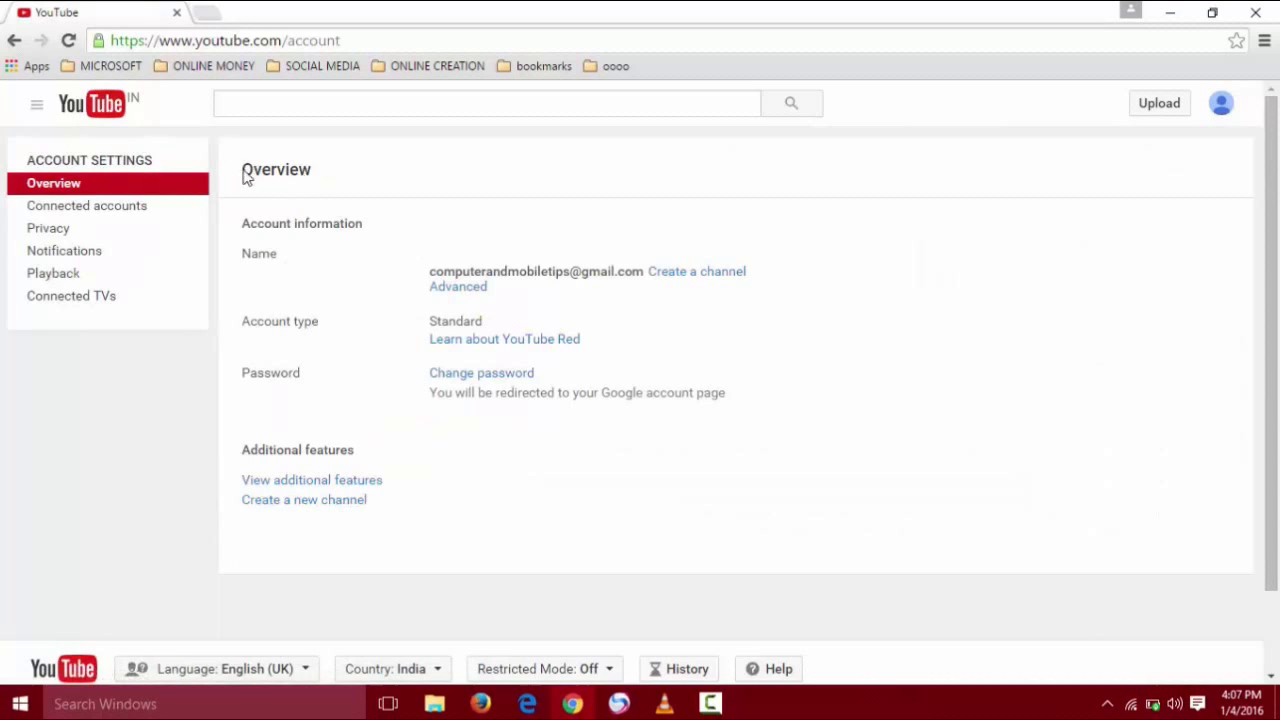
mouse_move(226, 153)
left_mouse_down()
mouse_move(380, 475)
mouse_move(929, 557)
left_mouse_up()
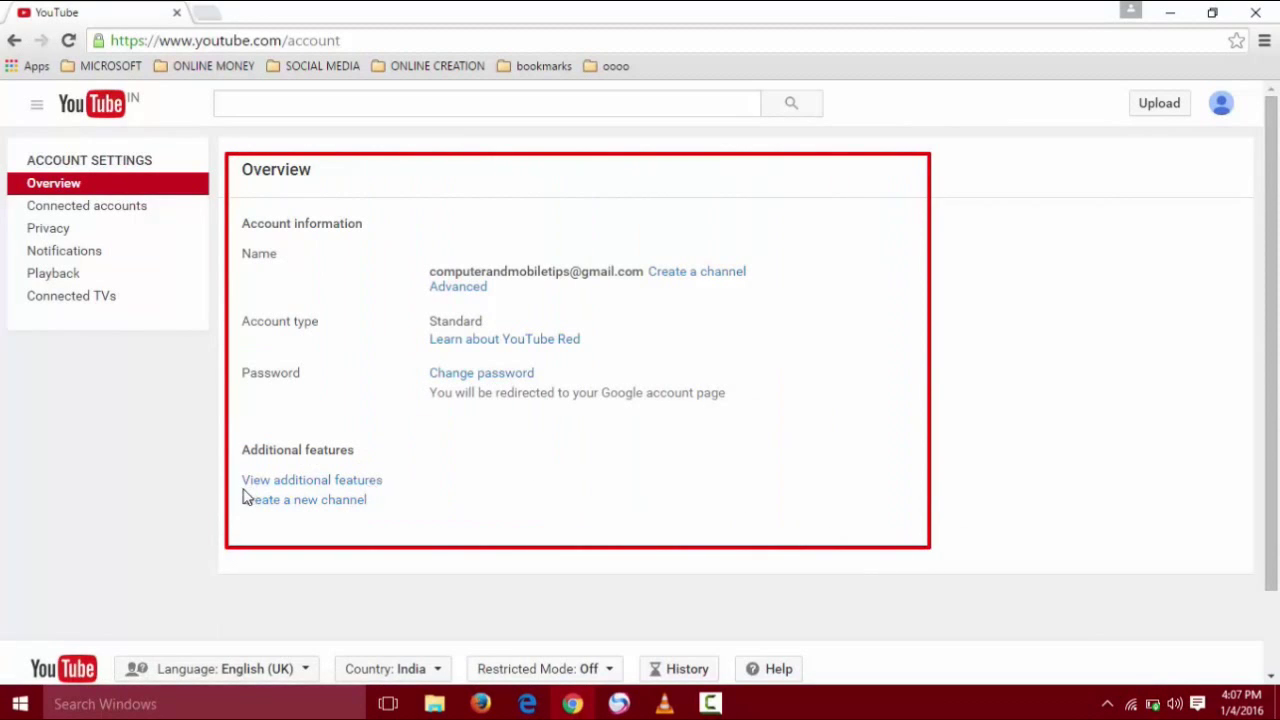
mouse_move(237, 493)
left_mouse_down()
mouse_move(316, 527)
mouse_move(386, 535)
left_mouse_up()
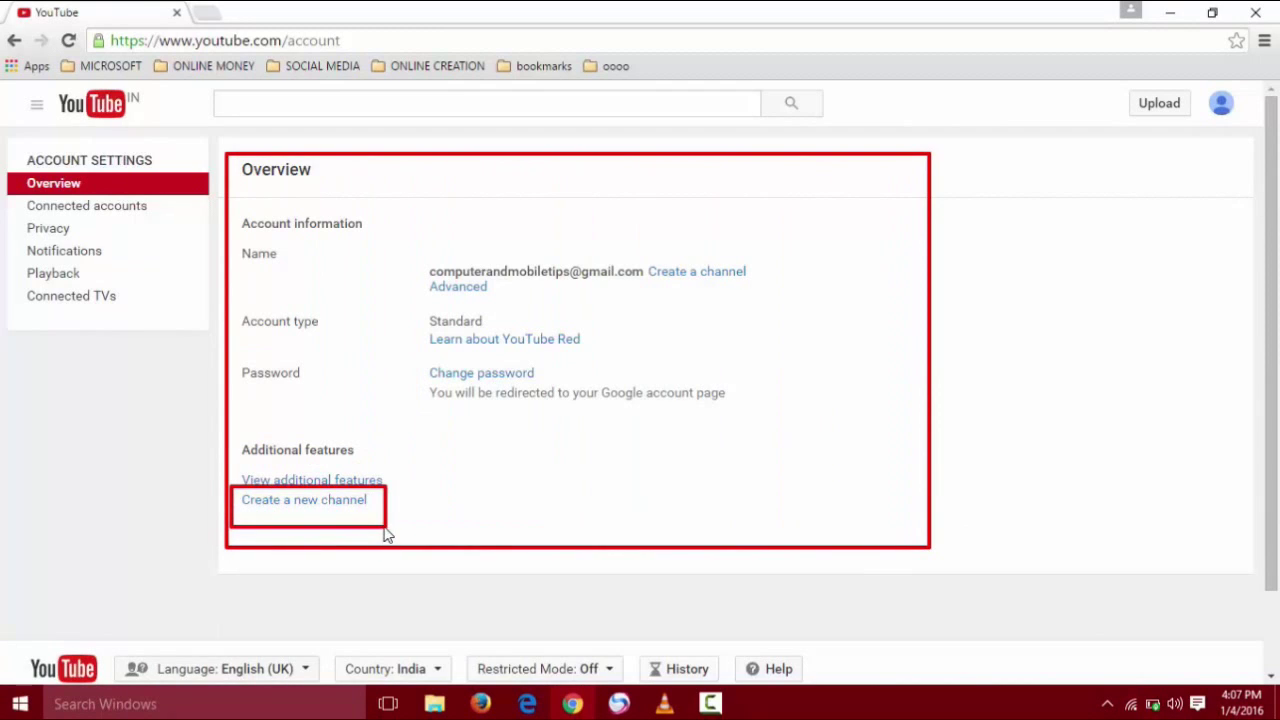
left_click(310, 504)
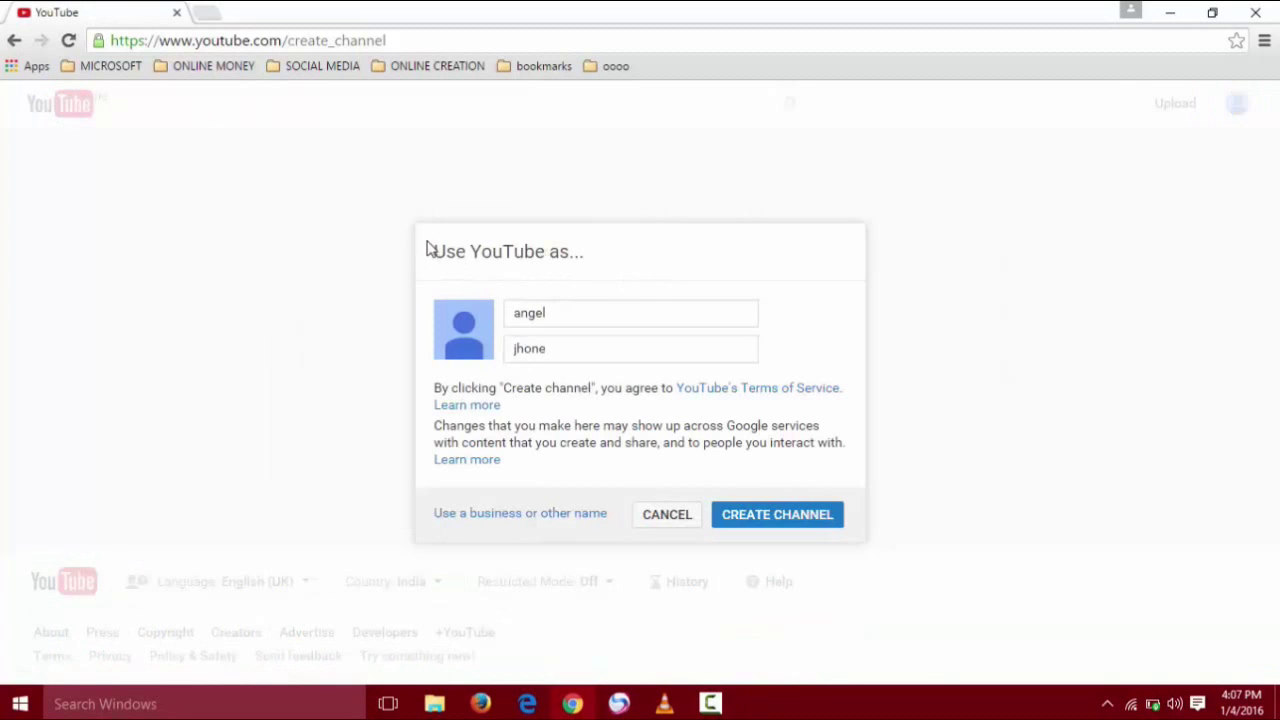
Replace the prefilled first and last names with 'malayalam' and 'padikkam'
left_click_drag(422, 232, 864, 544)
key("Escape")
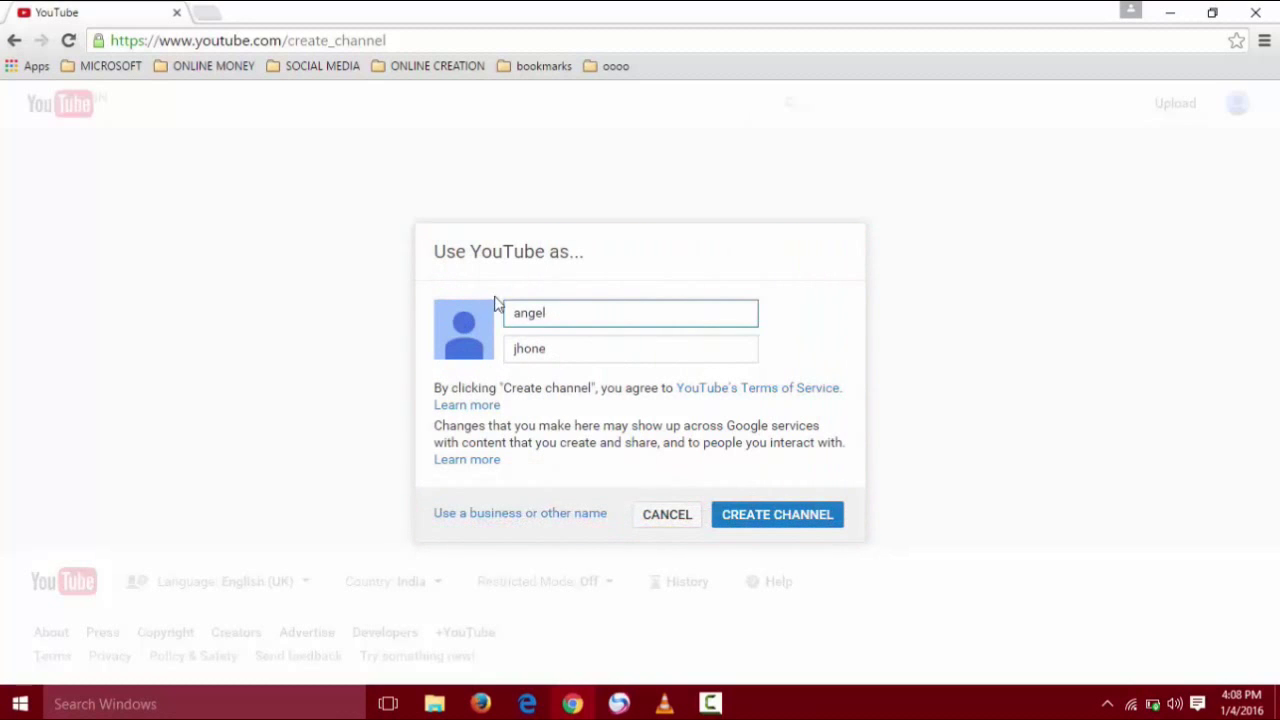
mouse_move(424, 238)
left_mouse_down()
mouse_move(449, 294)
mouse_move(666, 491)
mouse_move(849, 537)
left_mouse_up()
key("Escape")
left_click_drag(572, 325, 483, 315)
type("malayalam")
left_click_drag(543, 346, 437, 360)
type("p")
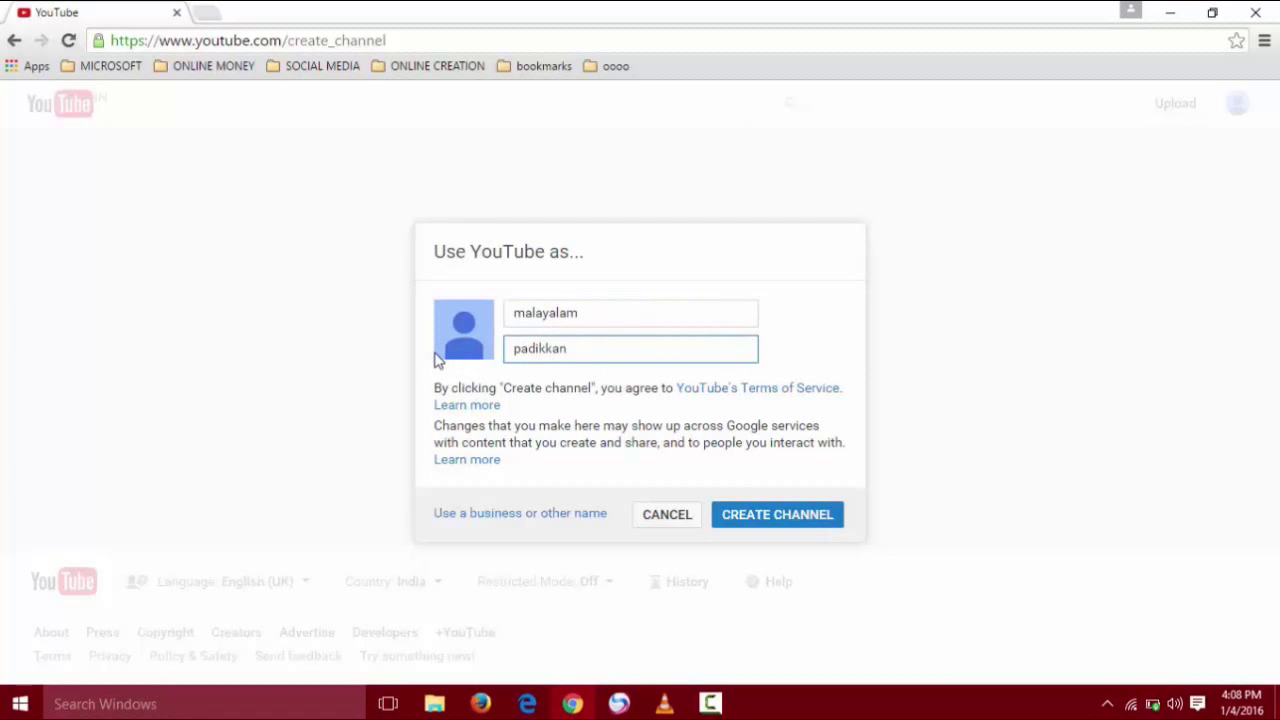
type("adikkam")
left_click(601, 320)
left_click(608, 360)
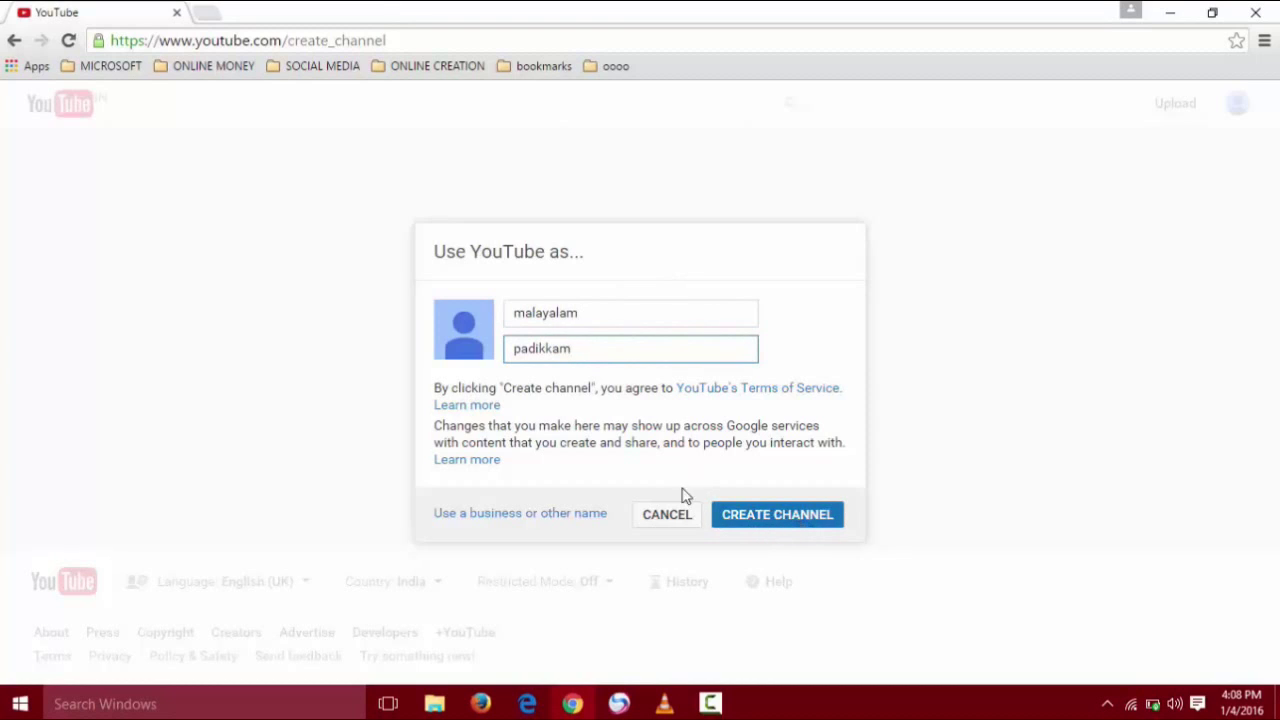
mouse_move(706, 487)
left_mouse_down()
mouse_move(771, 539)
mouse_move(853, 546)
left_mouse_up()
key("Escape")
Create the malayalam padikkam channel and view its new empty channel page
left_click(797, 526)
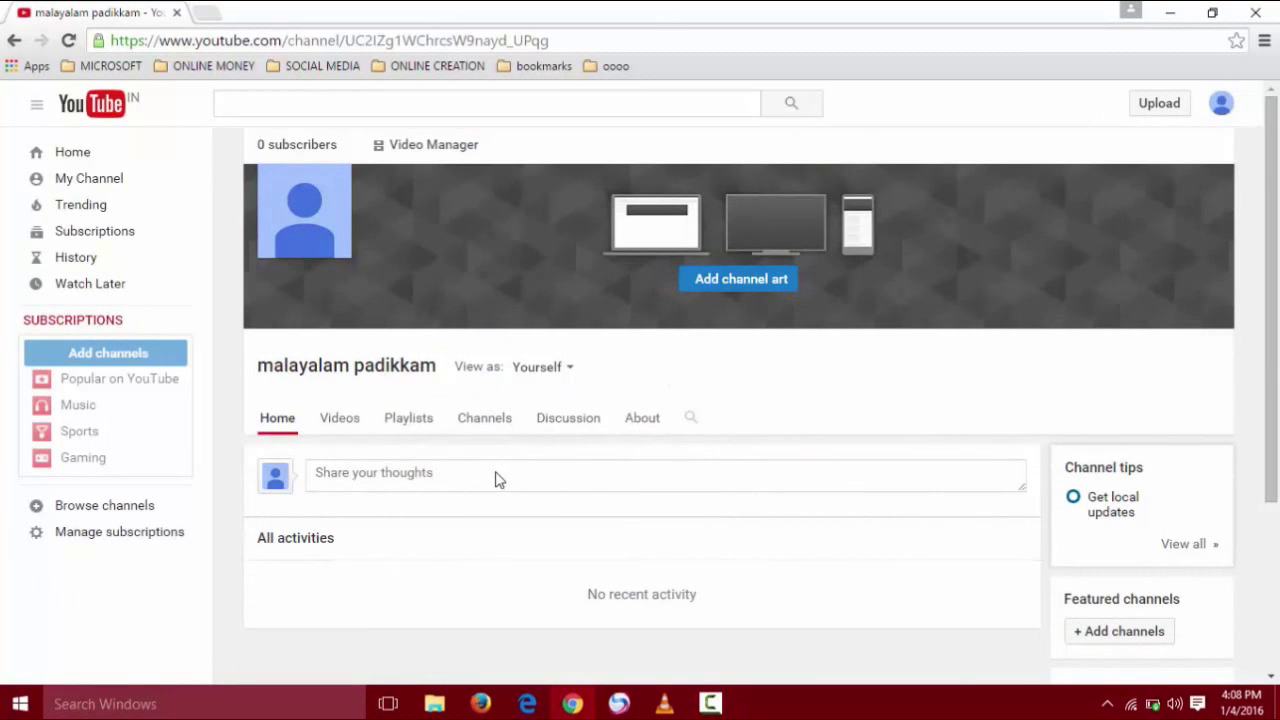
scroll(917, 425, "down", 2)
scroll(920, 460, "up", 2)
mouse_move(13, 89)
left_mouse_down()
mouse_move(614, 414)
mouse_move(1171, 600)
mouse_move(1258, 651)
left_mouse_up()
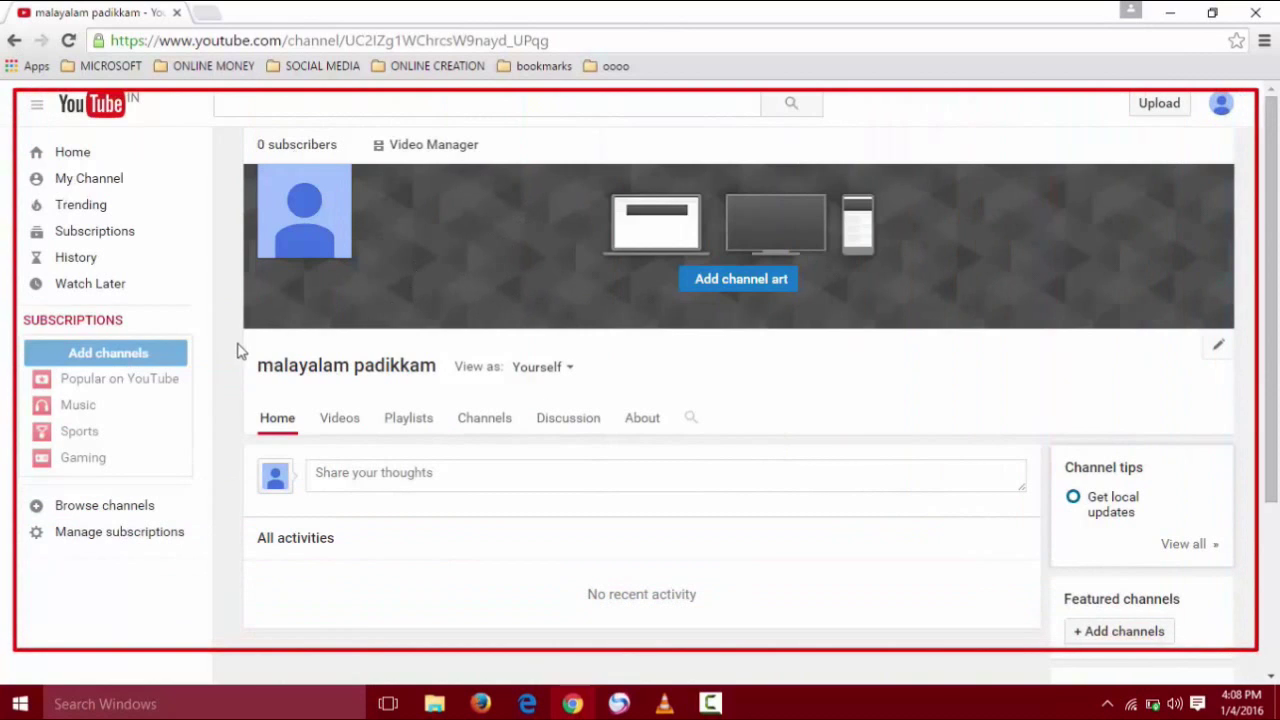
mouse_move(249, 336)
left_mouse_down()
mouse_move(360, 395)
mouse_move(453, 399)
left_mouse_up()
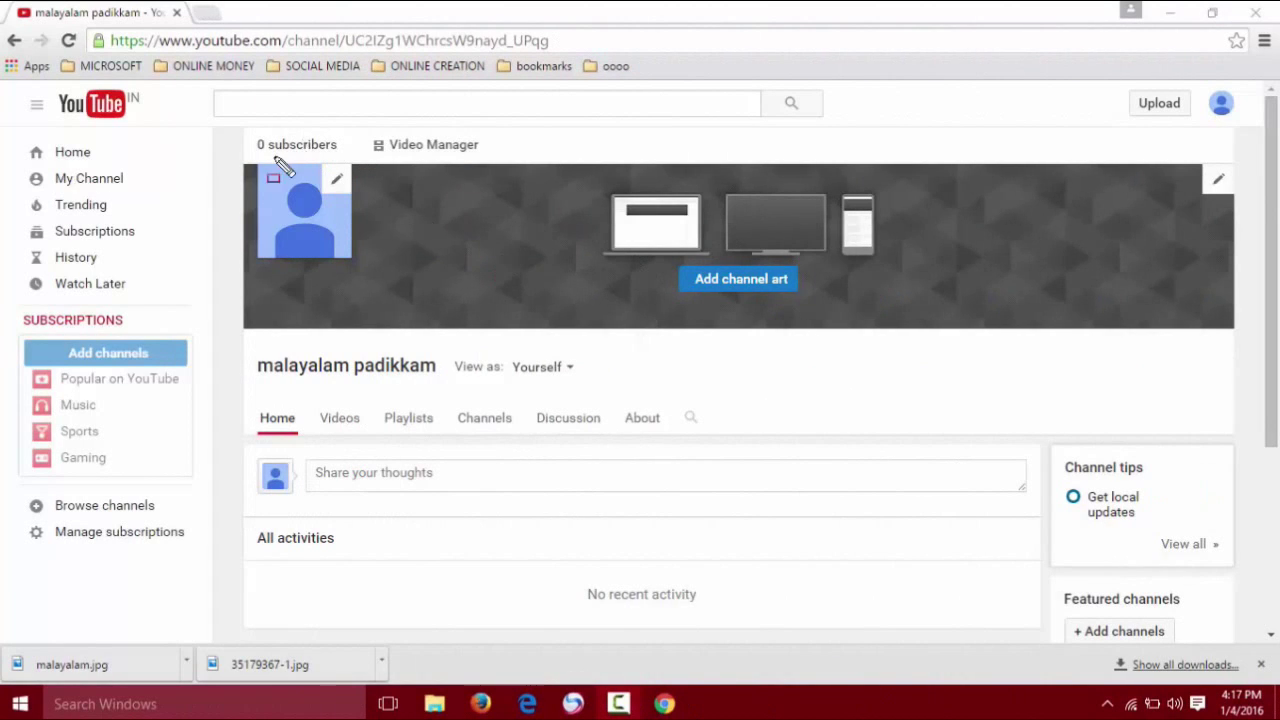
Edit the channel icon, following the prompt to the Google About me profile page
mouse_move(257, 170)
left_mouse_down()
mouse_move(320, 252)
mouse_move(385, 284)
mouse_move(367, 274)
left_mouse_up()
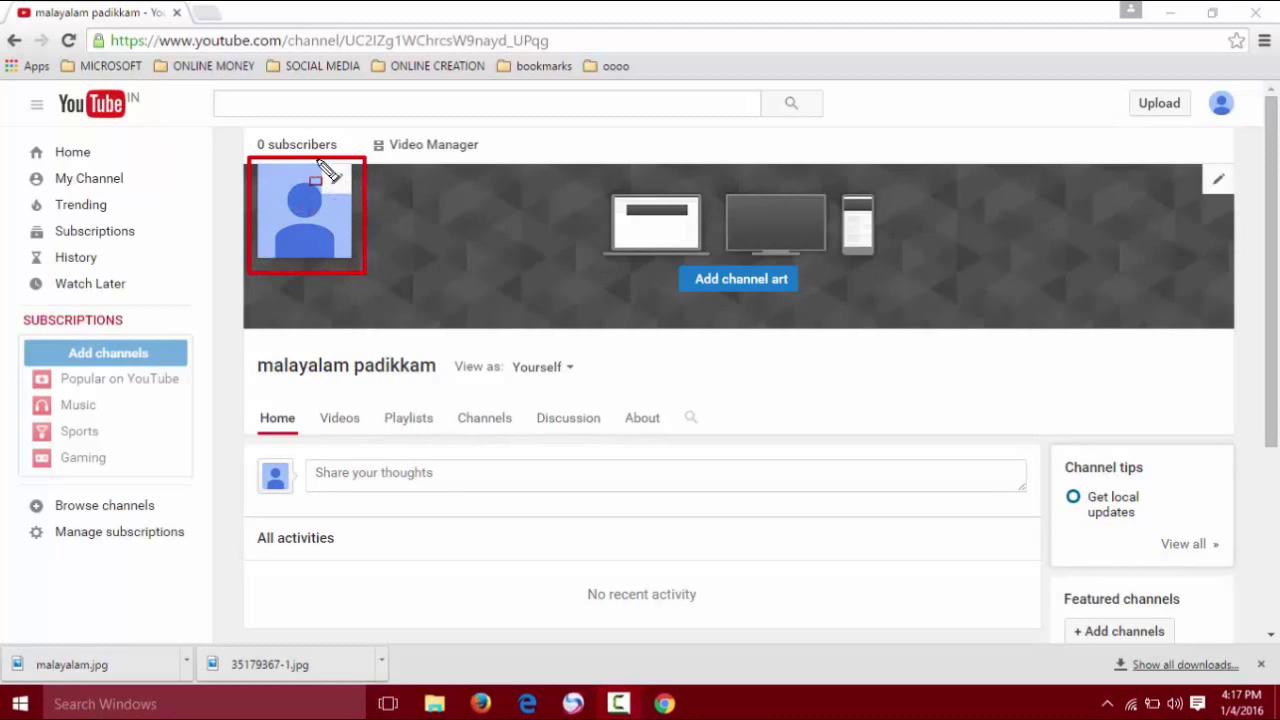
left_click_drag(310, 158, 364, 211)
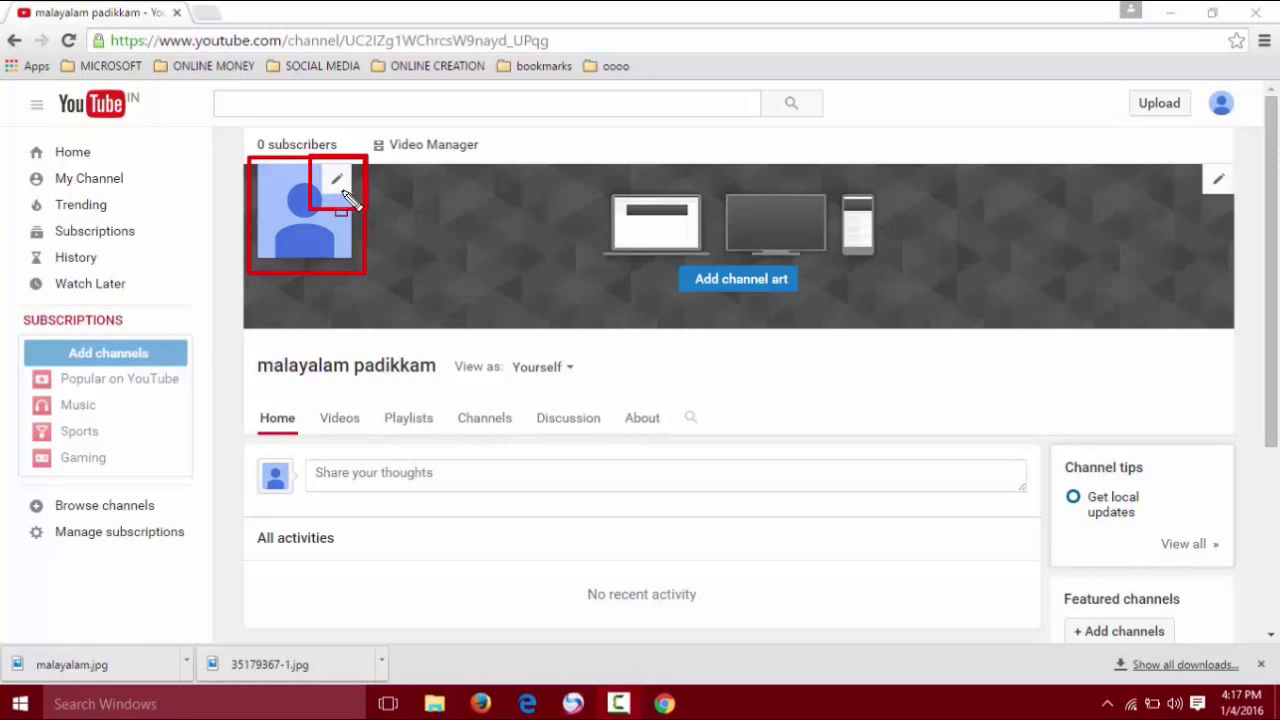
key("Escape")
left_click(337, 184)
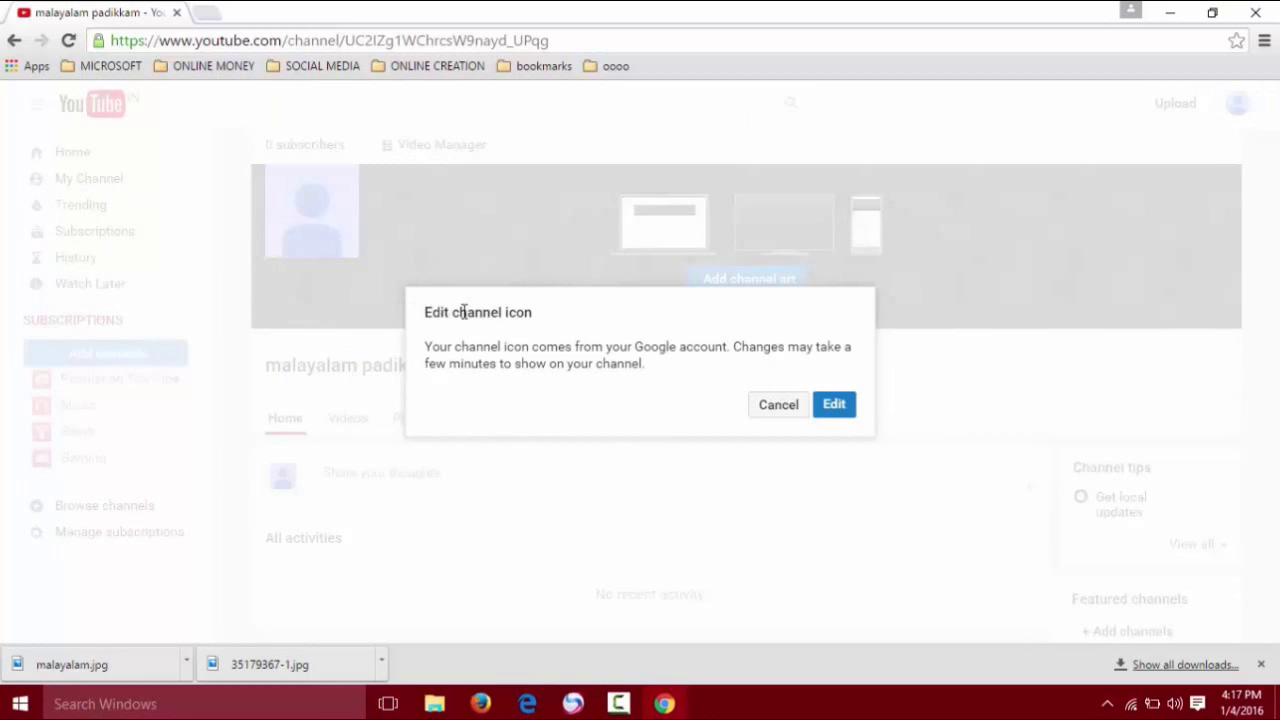
key("ctrl+shift+d")
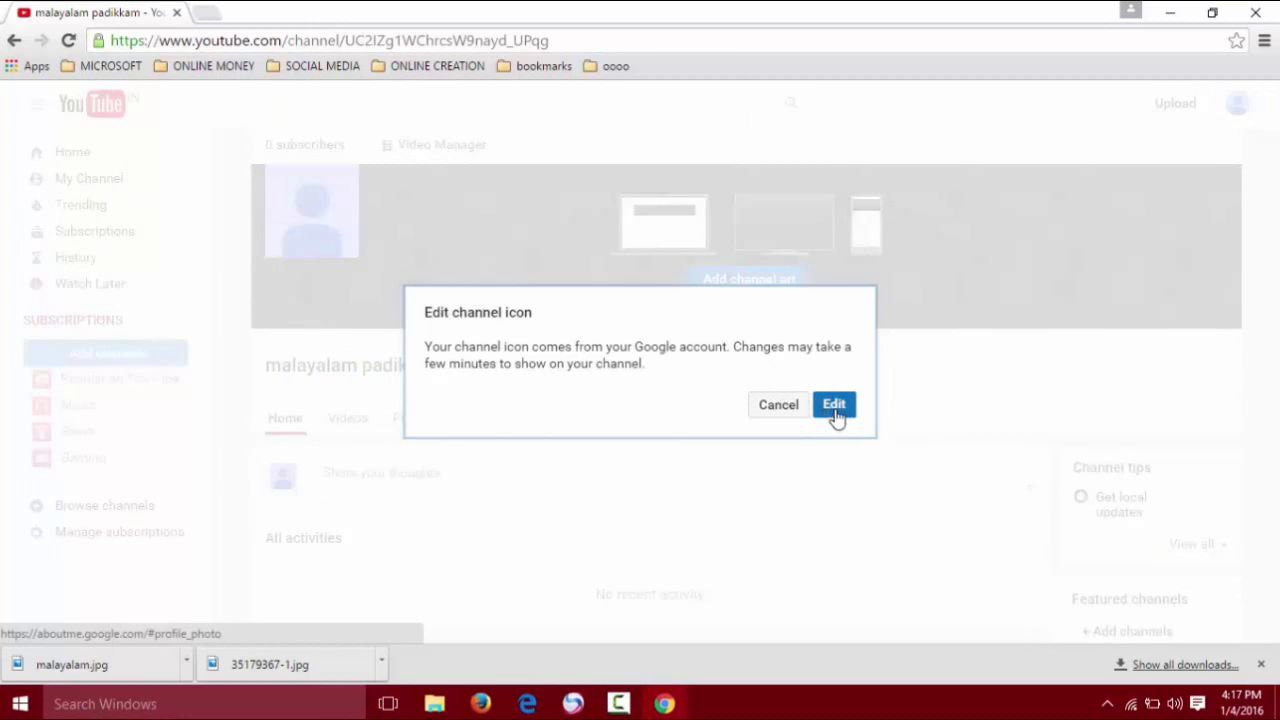
mouse_move(803, 373)
left_mouse_down()
mouse_move(814, 408)
mouse_move(858, 436)
left_mouse_up()
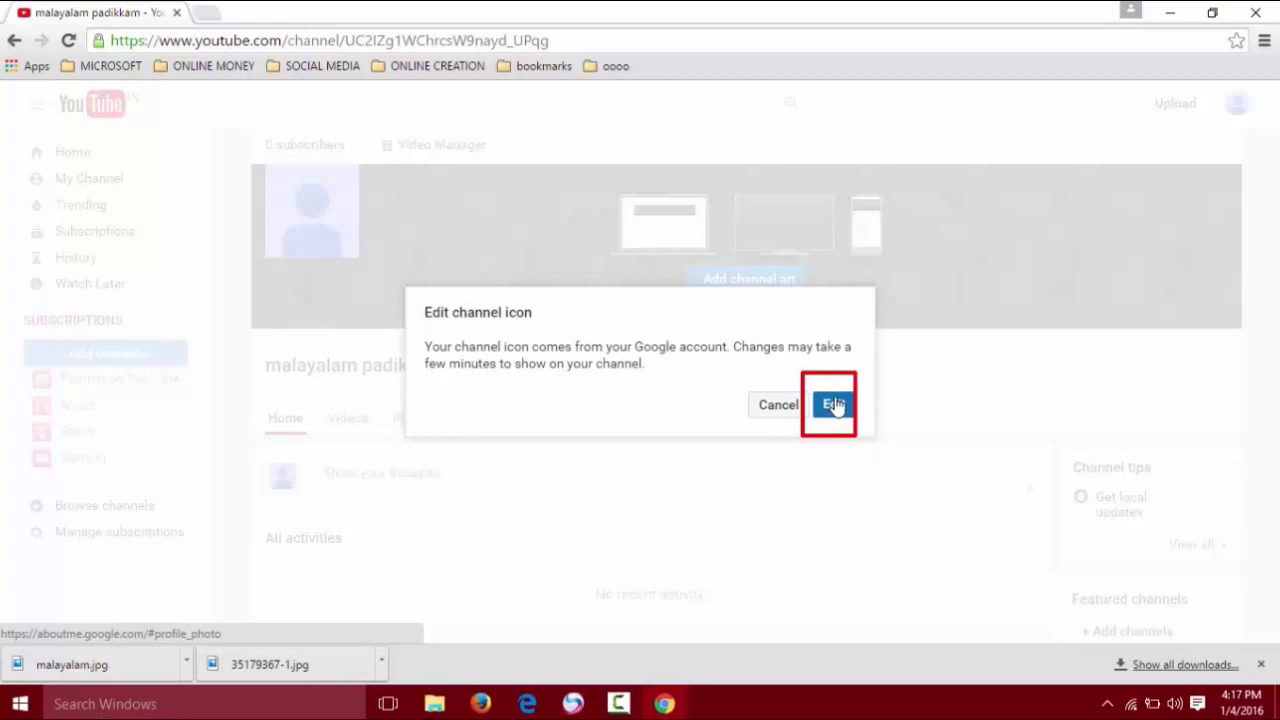
left_click(832, 404)
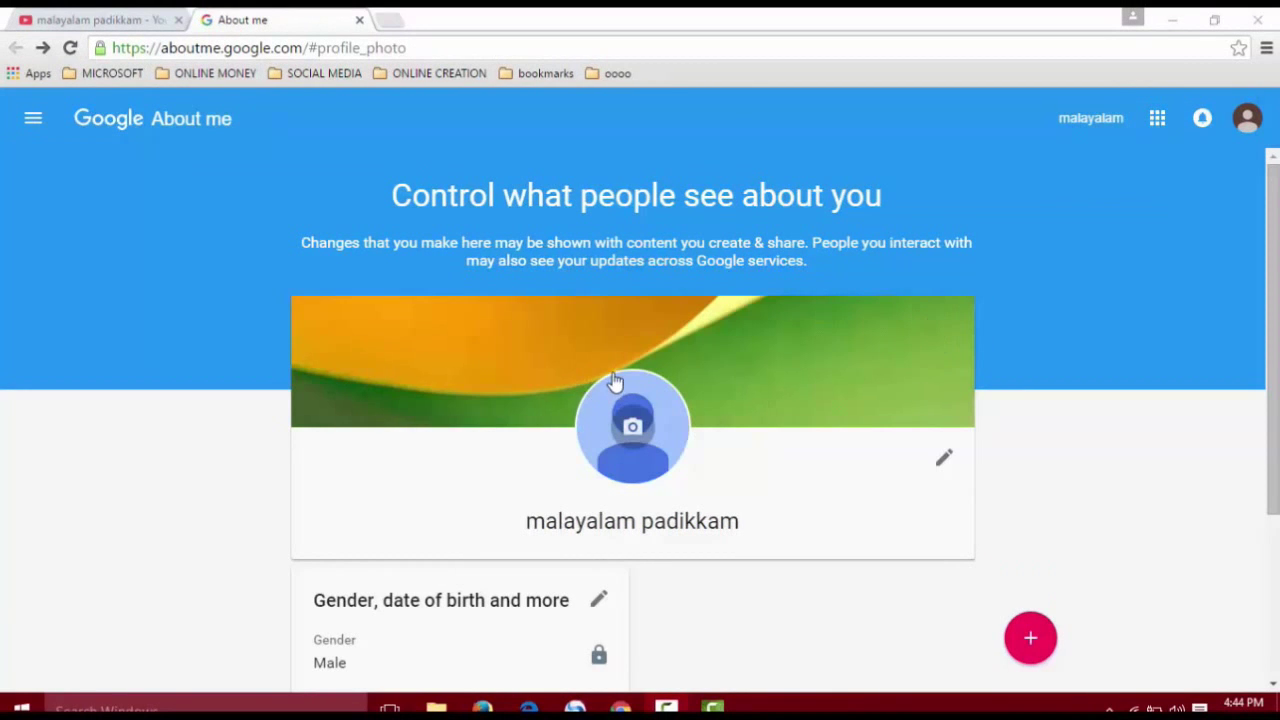
Upload the 35179367-1 image from the computer as the new profile photo
mouse_move(577, 361)
left_mouse_down()
mouse_move(716, 479)
mouse_move(691, 500)
left_mouse_up()
left_click(633, 433)
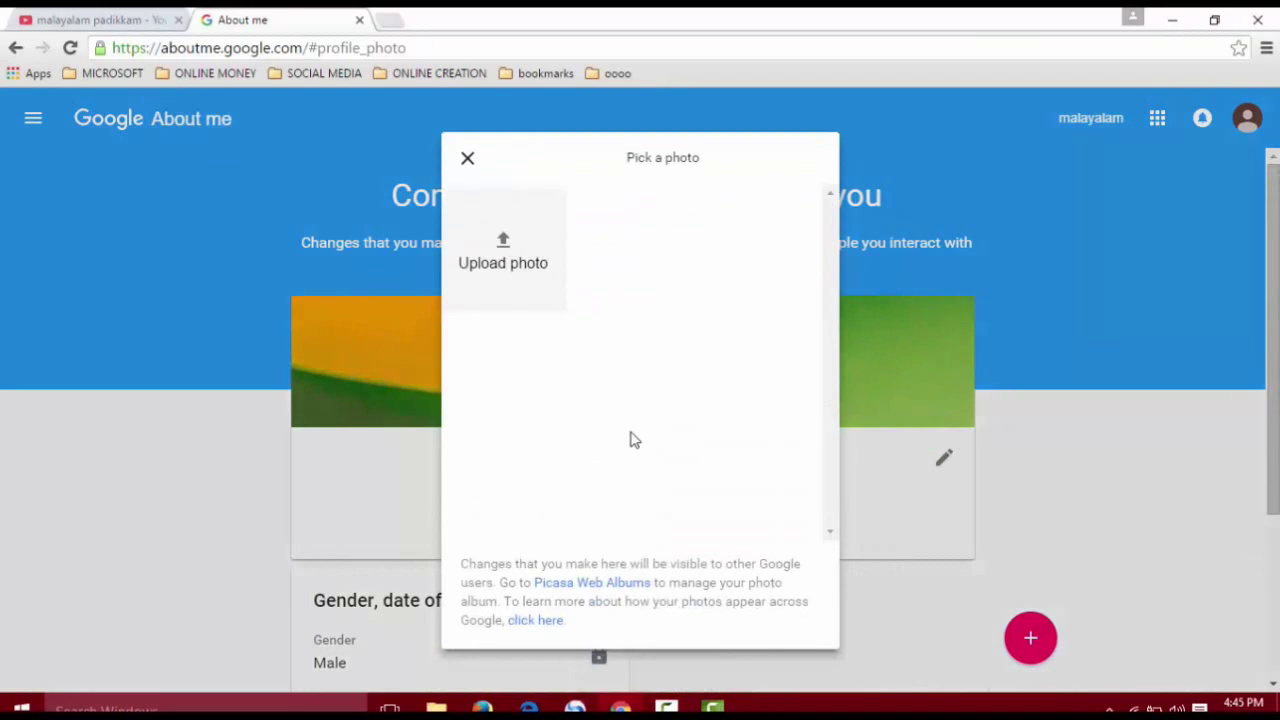
mouse_move(461, 200)
left_mouse_down()
mouse_move(520, 305)
mouse_move(570, 350)
mouse_move(549, 340)
left_mouse_up()
left_click(509, 248)
scroll(503, 254, "down", 2)
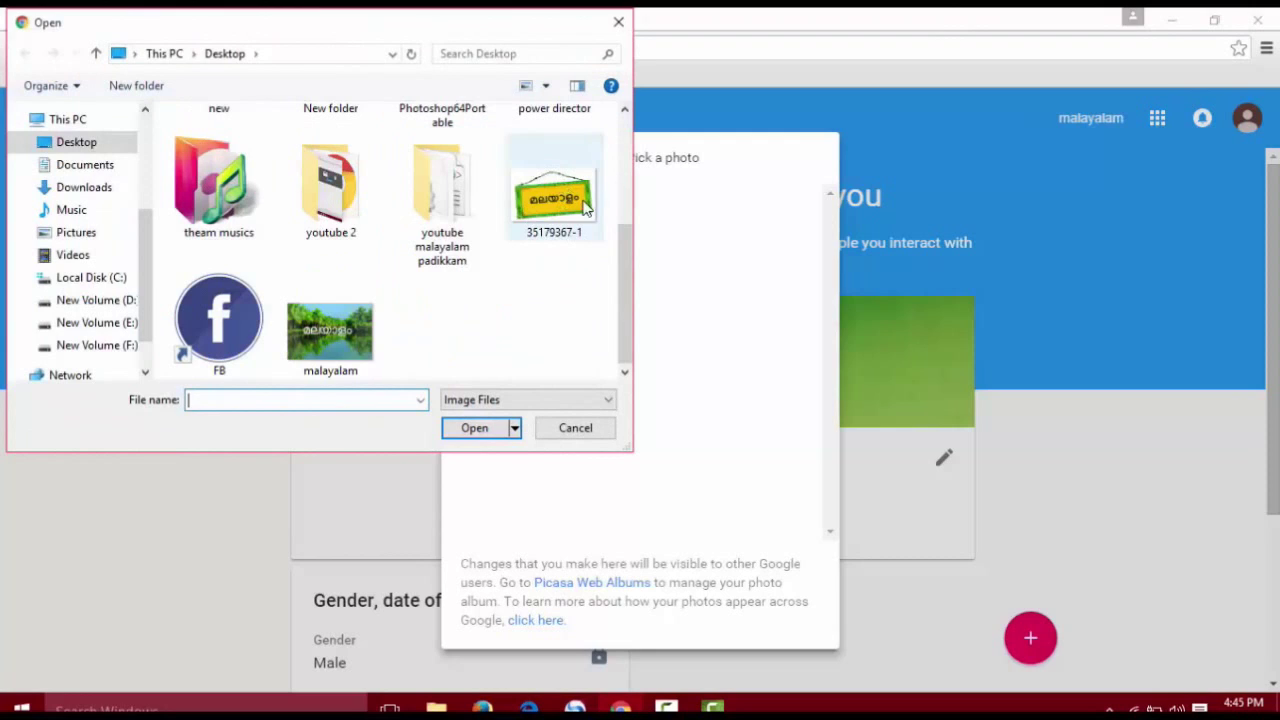
left_click(553, 208)
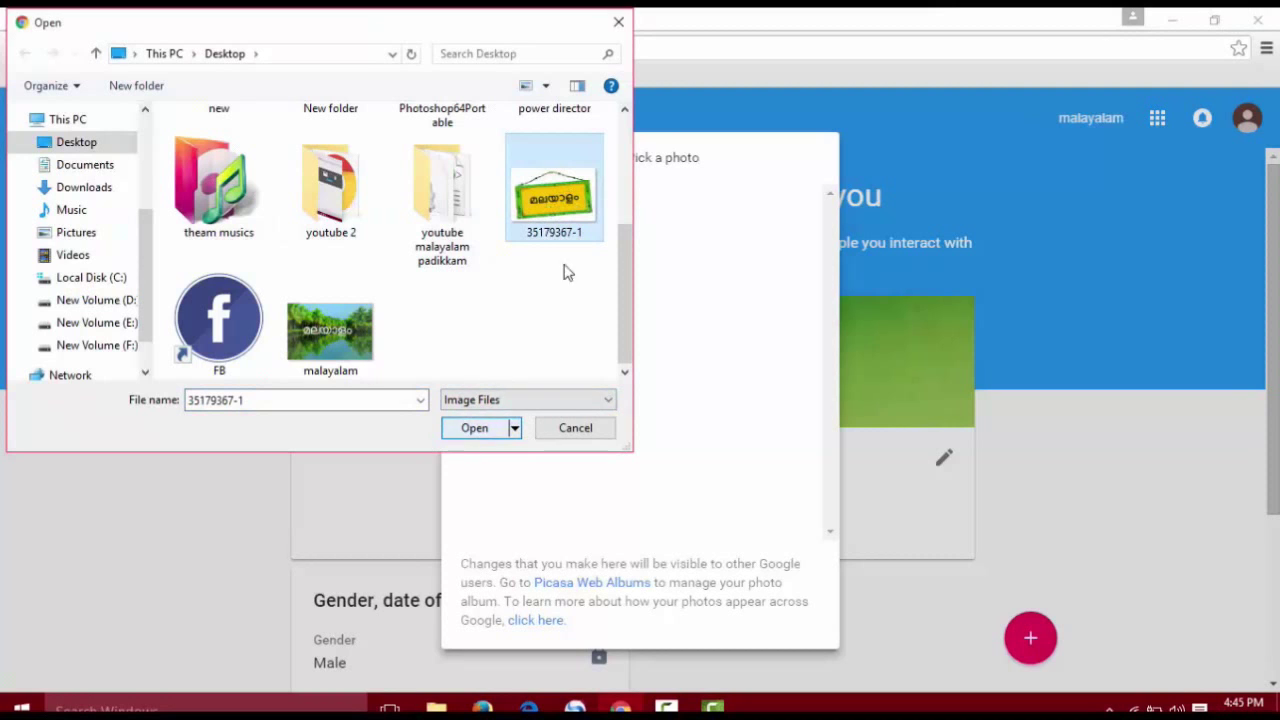
left_click(477, 428)
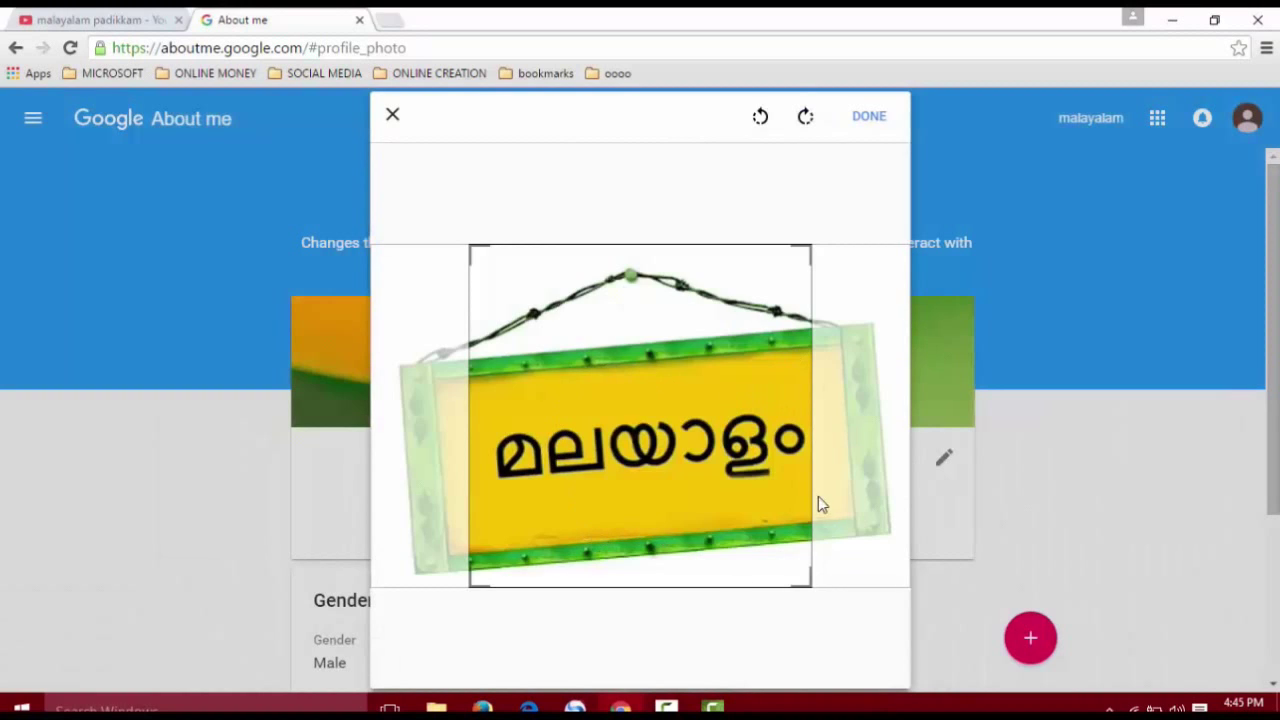
Tighten the photo's crop, apply it, and return to the YouTube channel
left_click_drag(479, 254, 487, 277)
left_click_drag(617, 371, 613, 382)
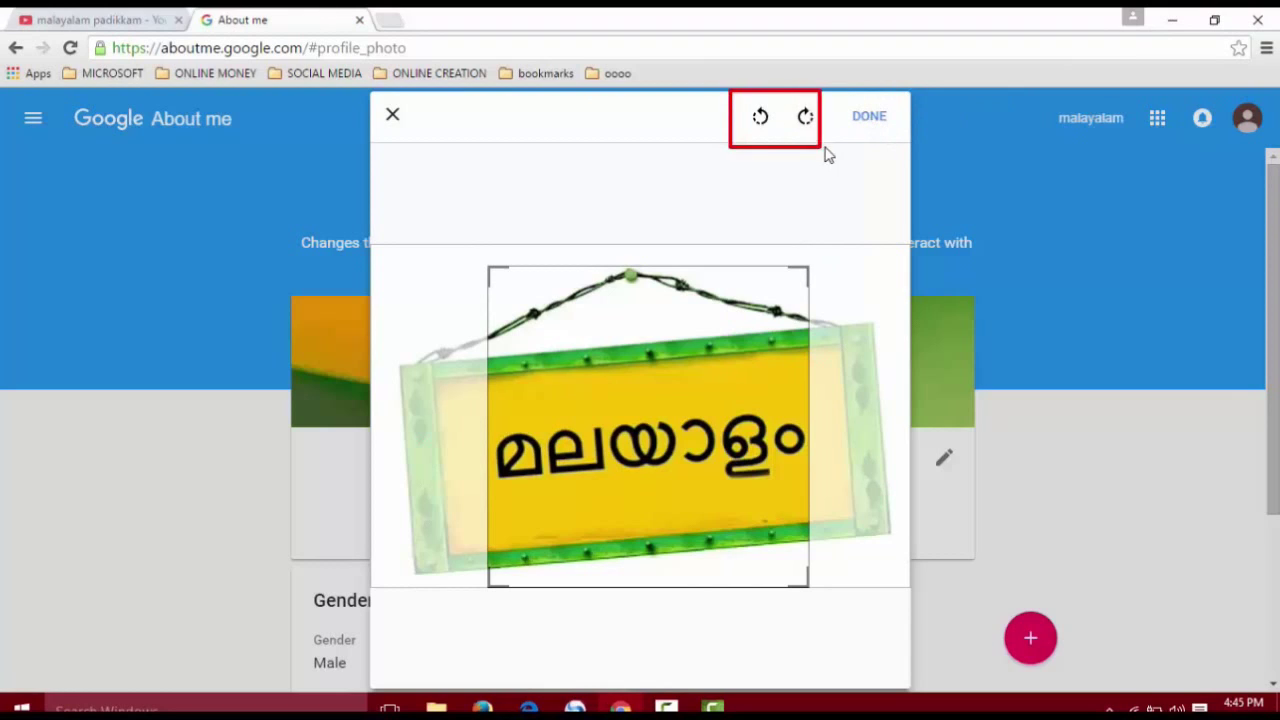
left_click(869, 117)
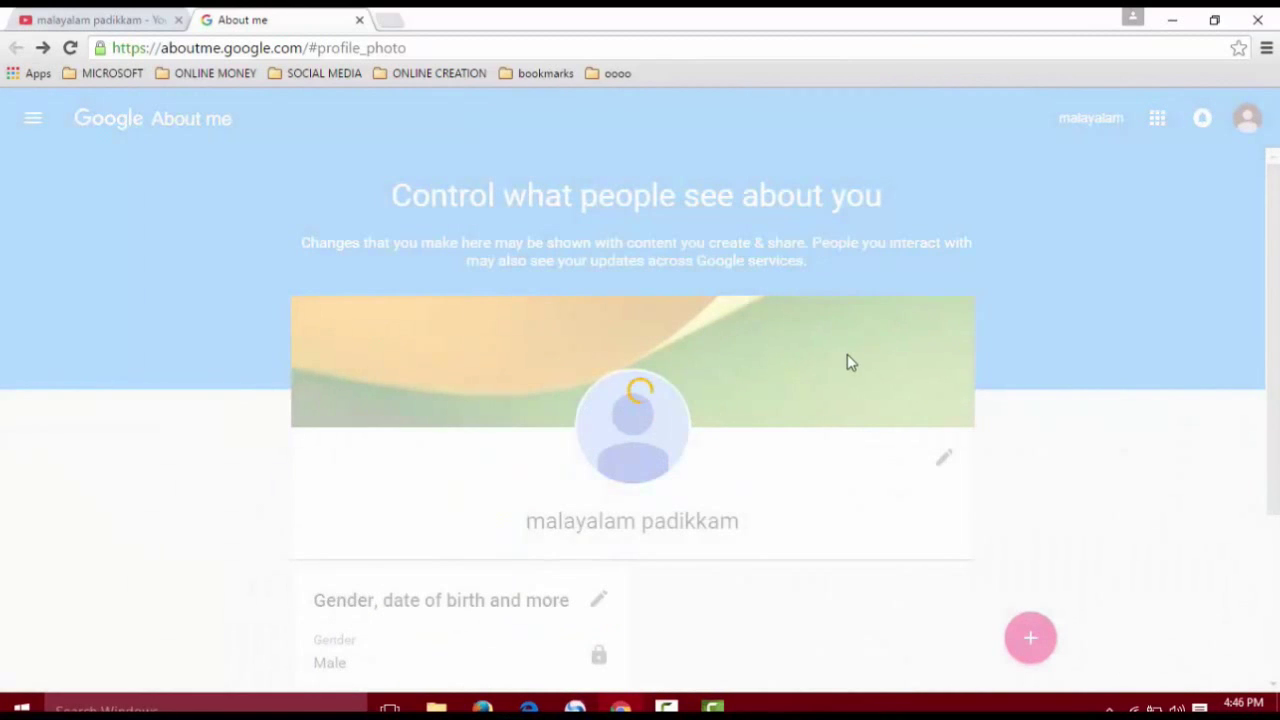
scroll(430, 200, "down", 1)
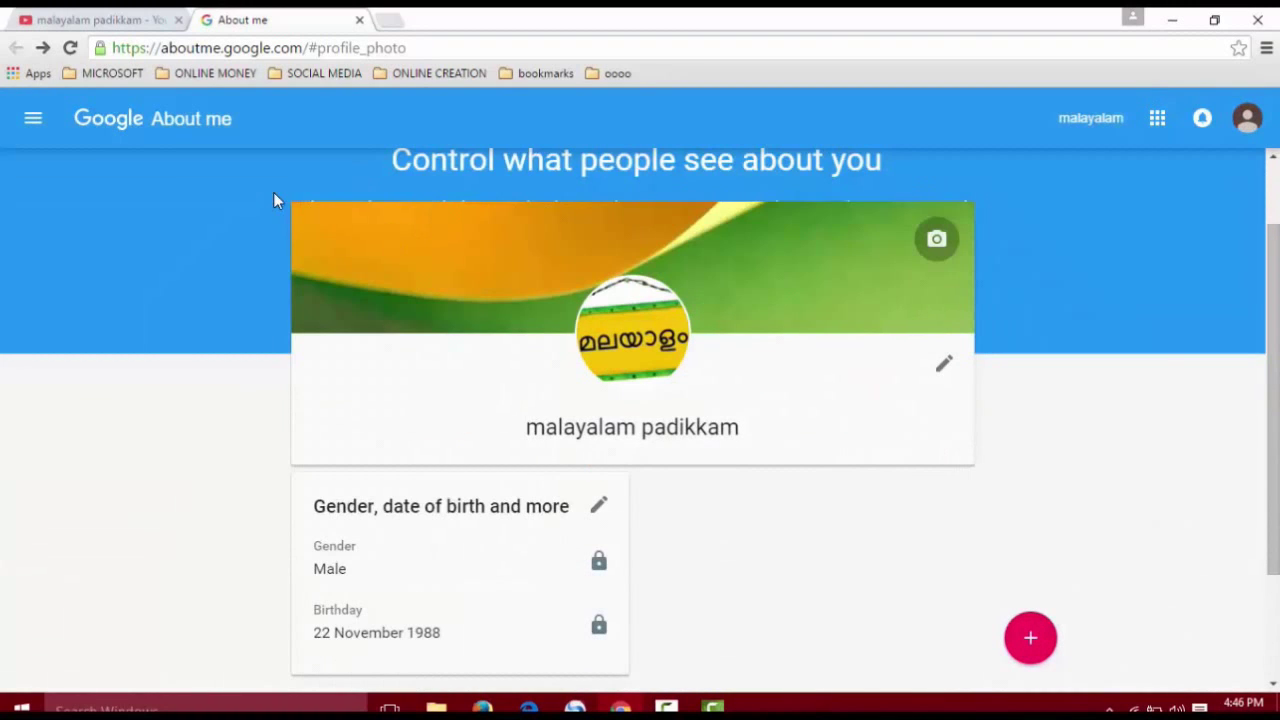
mouse_move(291, 203)
left_mouse_down()
mouse_move(382, 296)
mouse_move(863, 437)
mouse_move(1000, 454)
mouse_move(968, 482)
mouse_move(979, 470)
left_mouse_up()
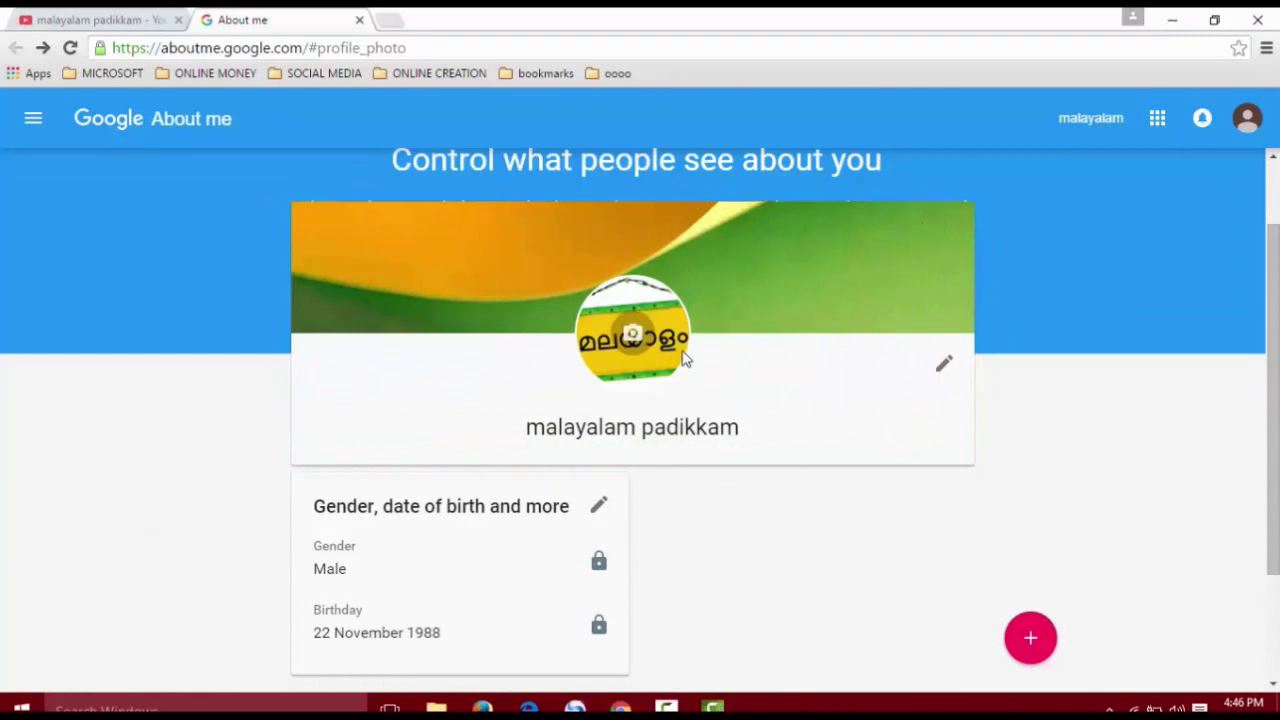
left_click(140, 18)
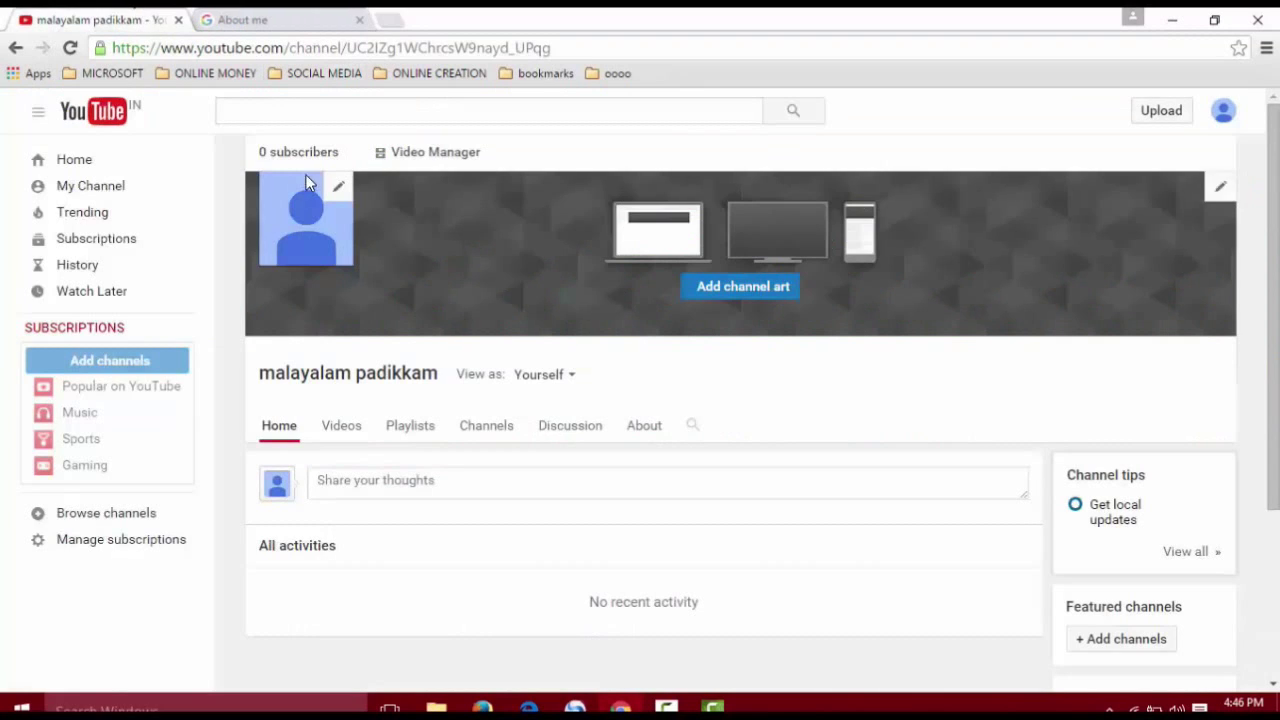
Reload the malayalam padikkam channel page twice and close the About me tab
right_click(239, 210)
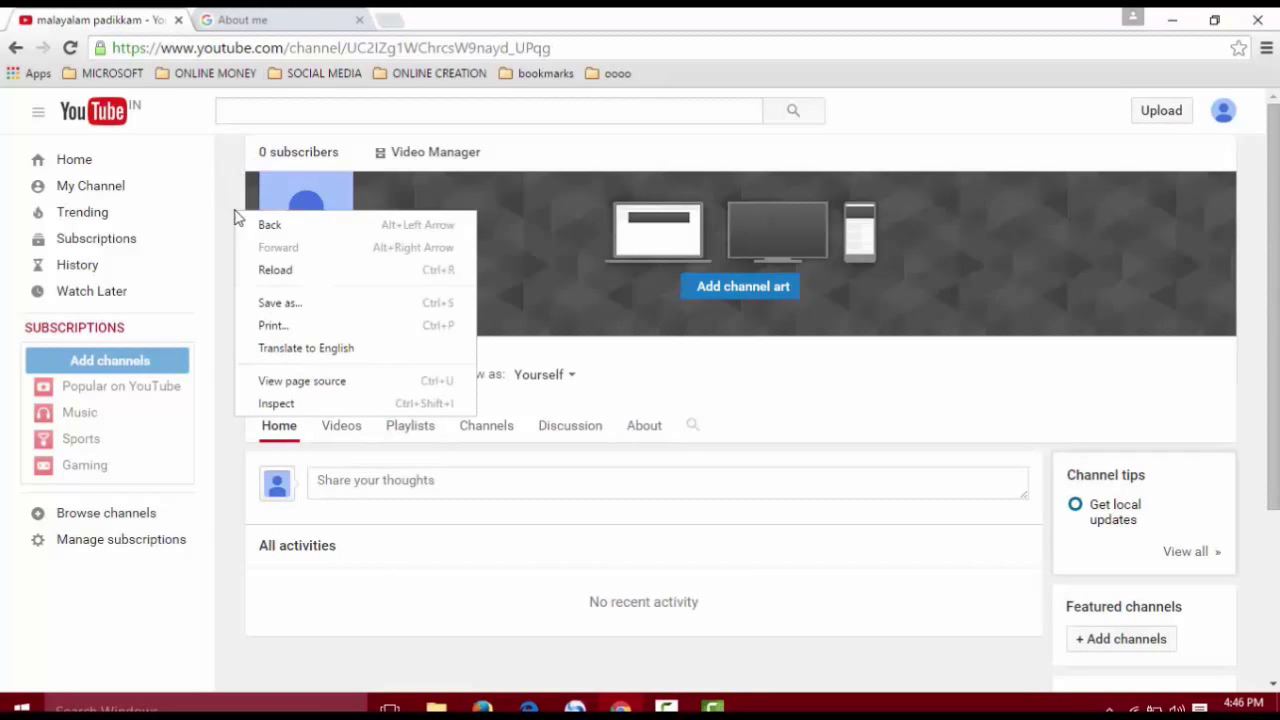
left_click(264, 279)
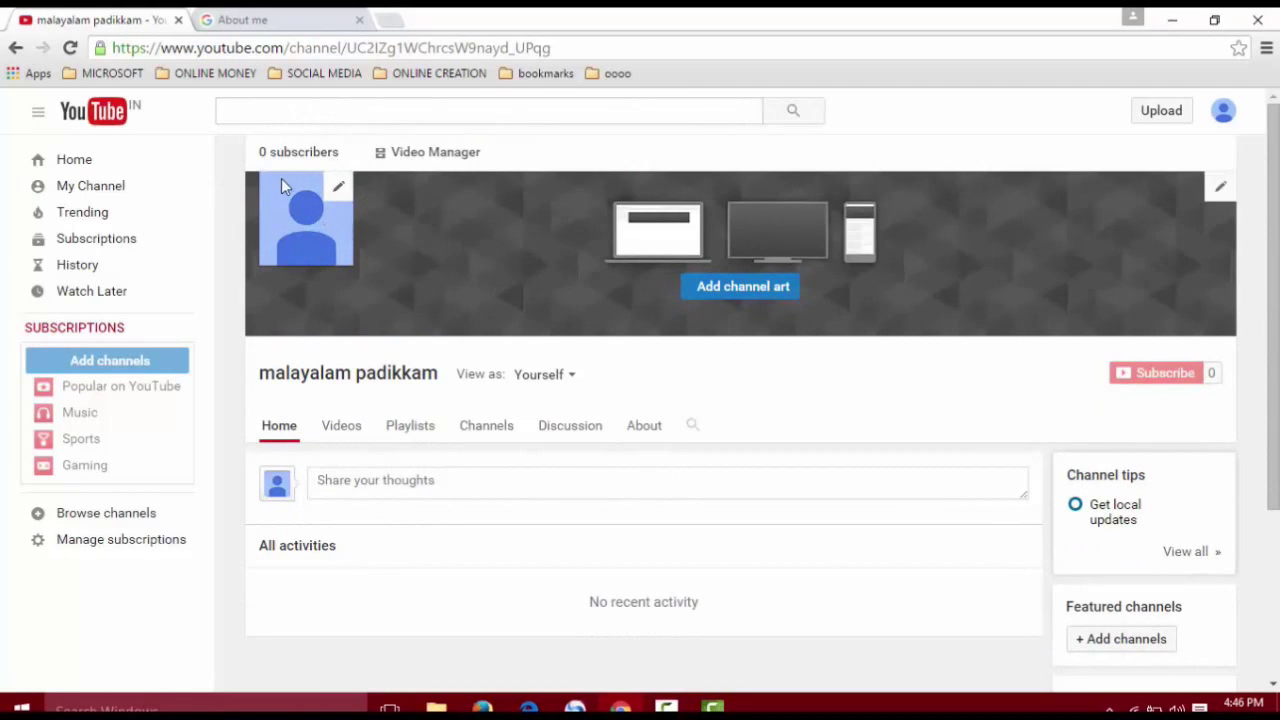
right_click(228, 237)
left_click(265, 289)
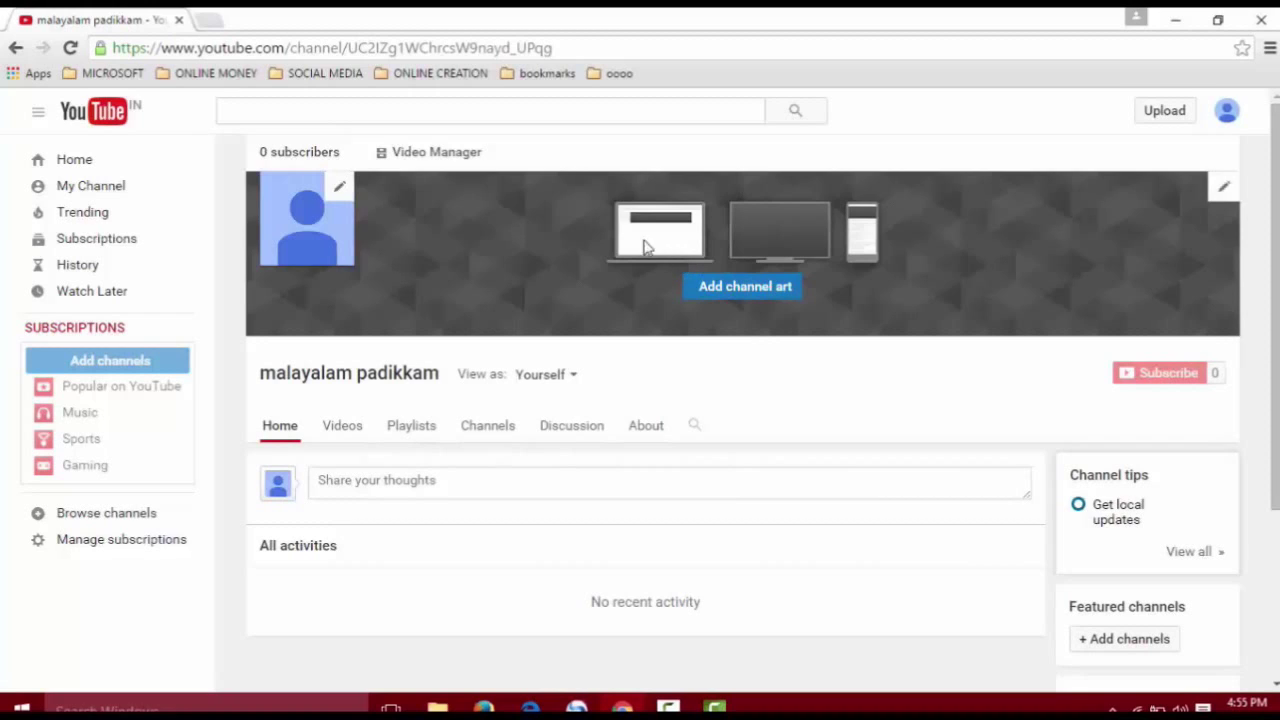
left_click_drag(669, 264, 832, 316)
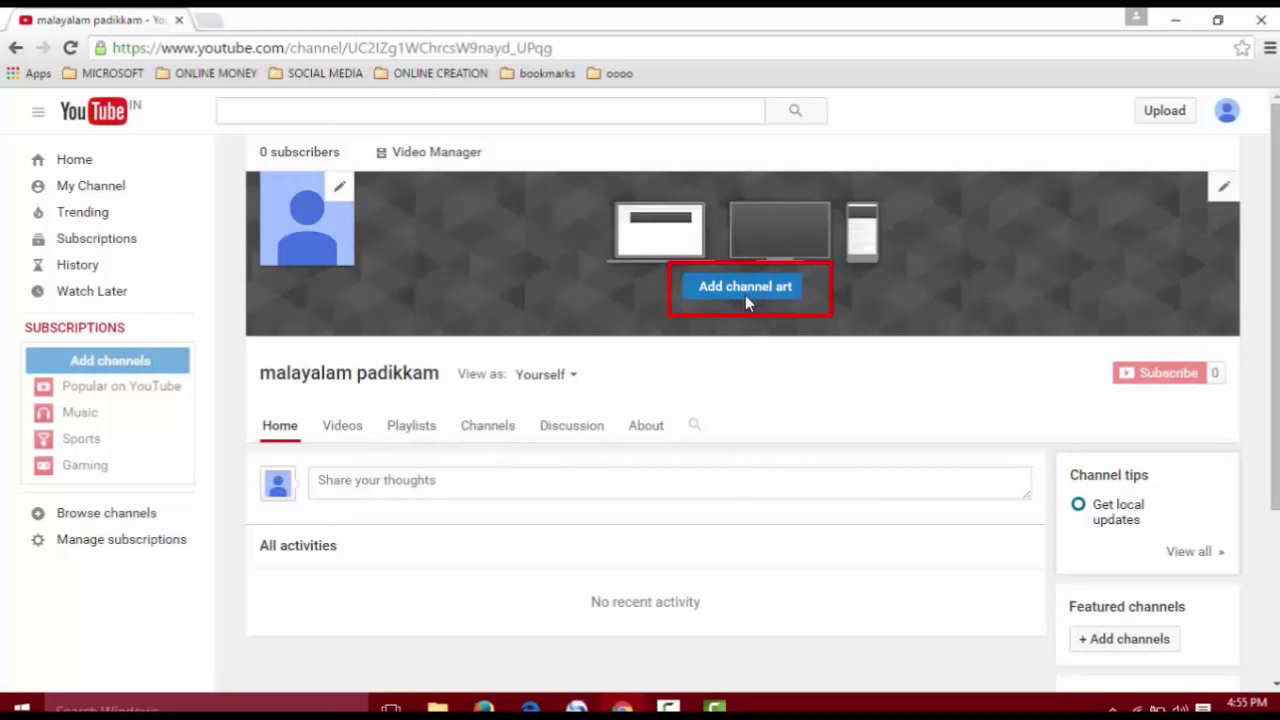
key("Escape")
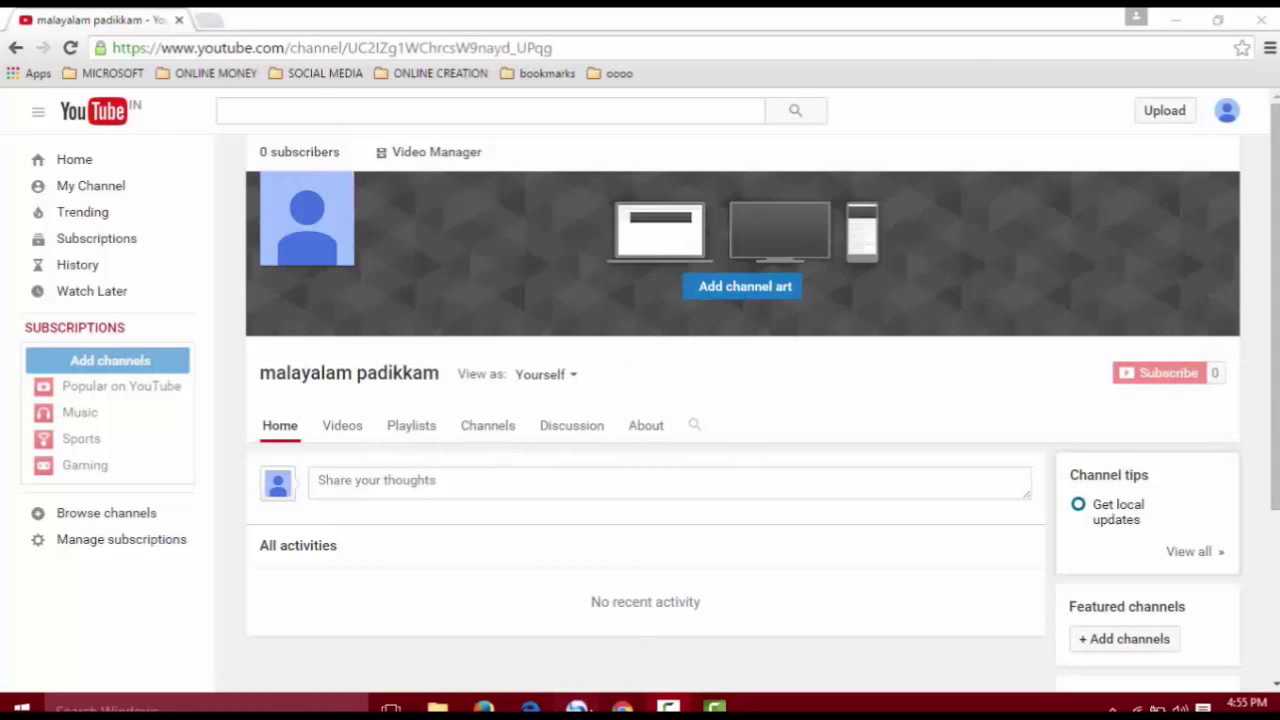
left_click(581, 707)
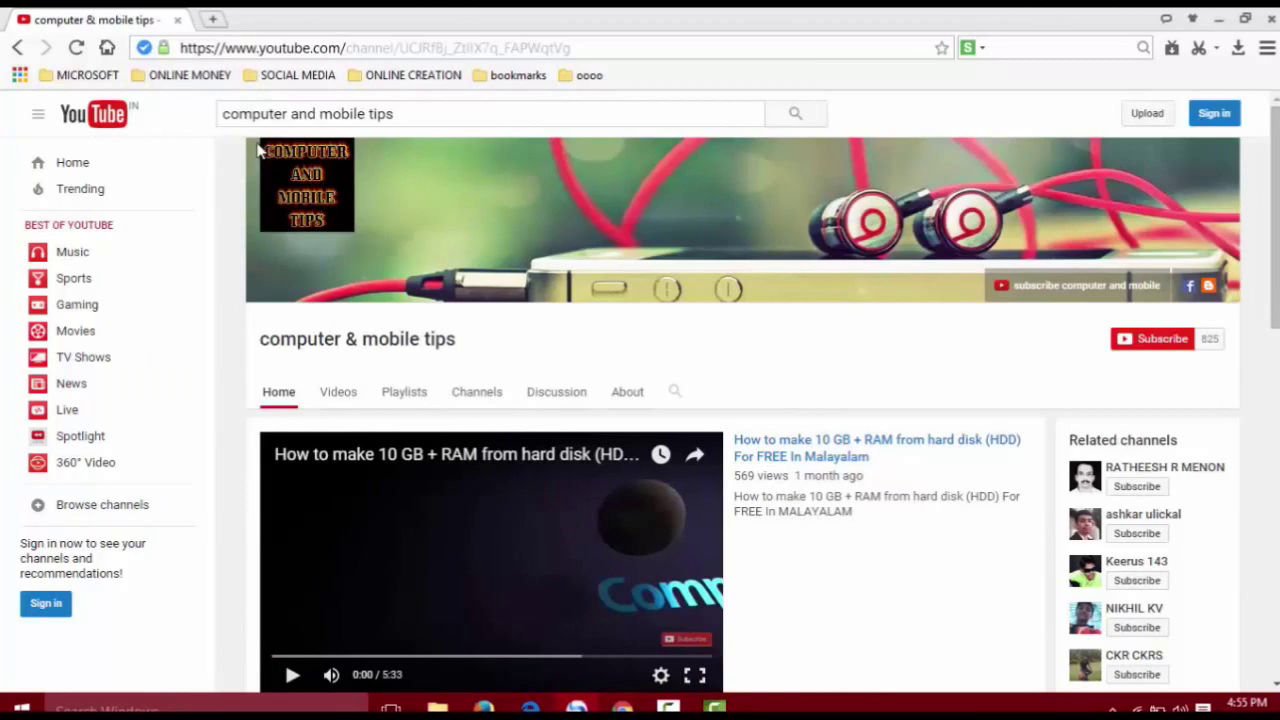
mouse_move(266, 176)
left_mouse_down()
mouse_move(373, 247)
mouse_move(353, 230)
left_mouse_up()
mouse_move(247, 146)
left_mouse_down()
mouse_move(282, 254)
mouse_move(574, 310)
mouse_move(1246, 312)
mouse_move(1237, 304)
left_mouse_up()
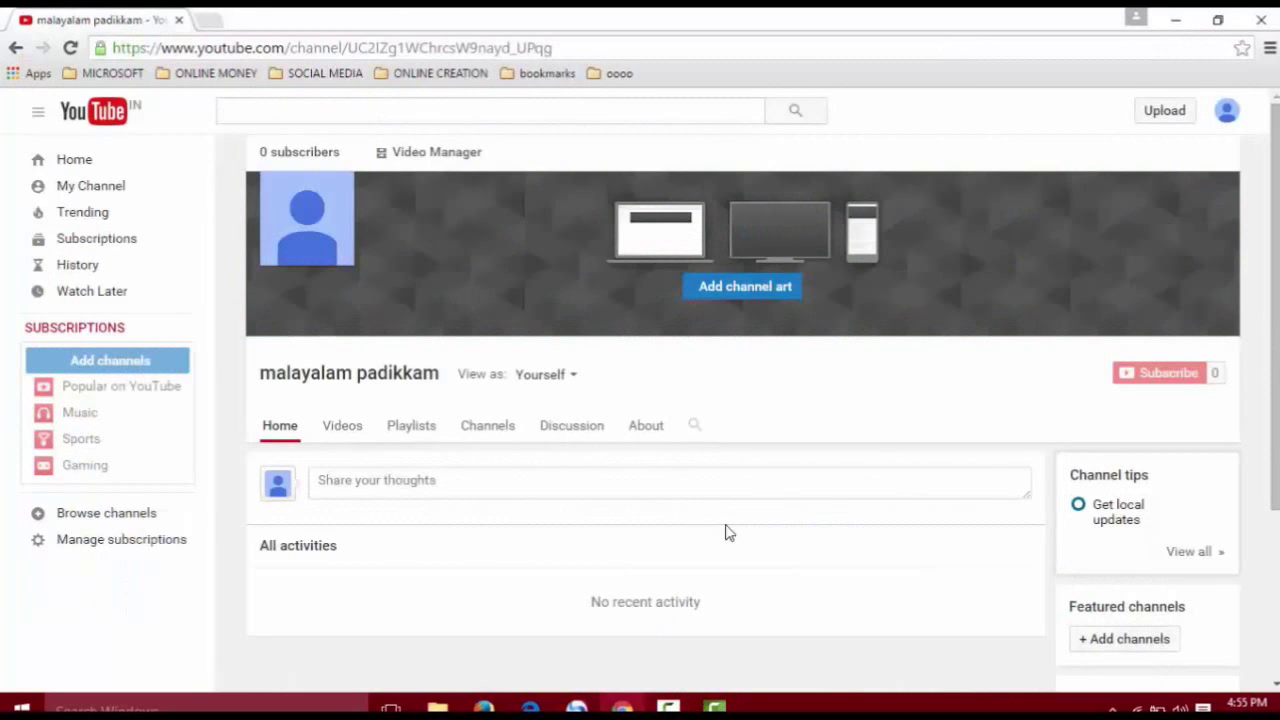
Upload the 17804 garden image from the Desktop as the channel banner art
left_click(746, 287)
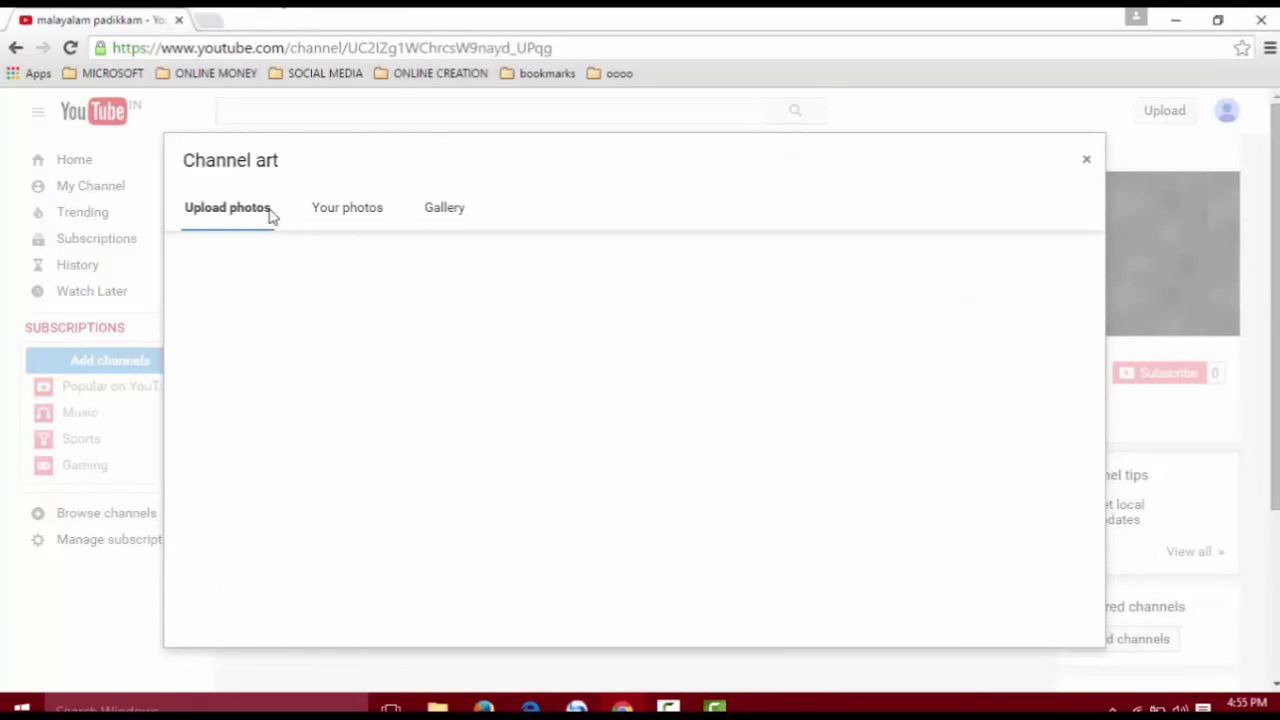
left_click(641, 455)
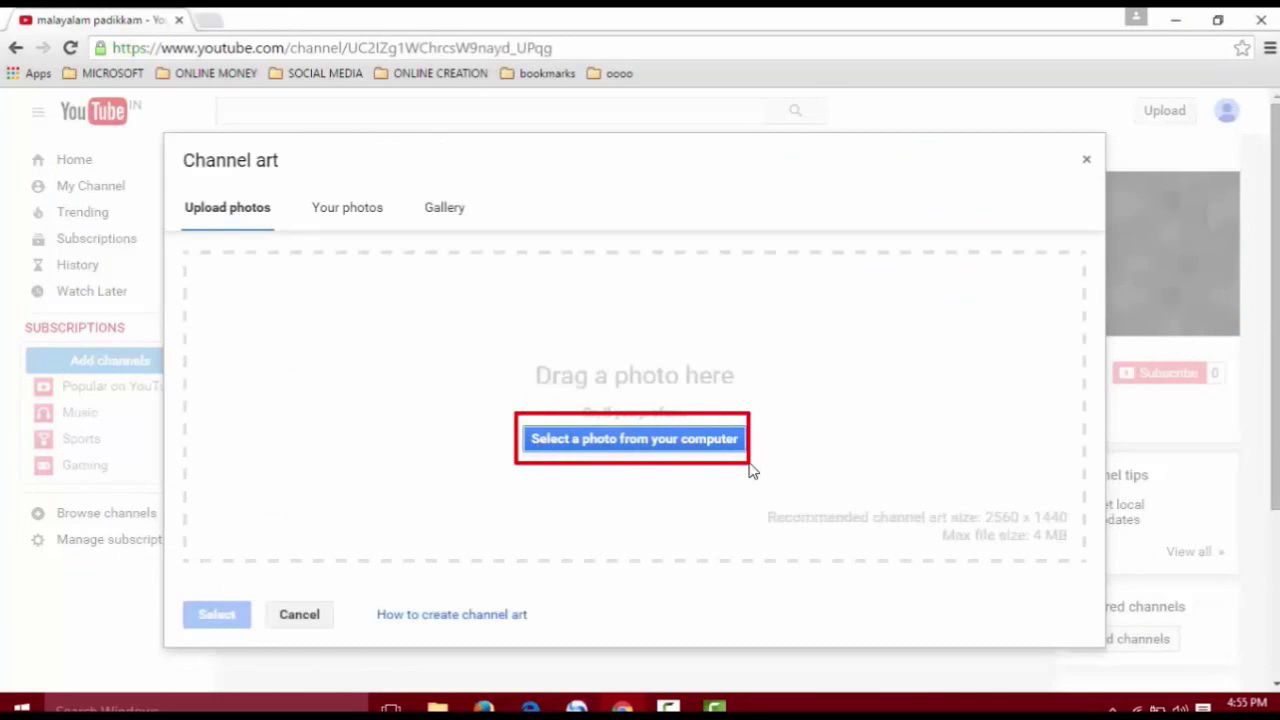
left_click(684, 450)
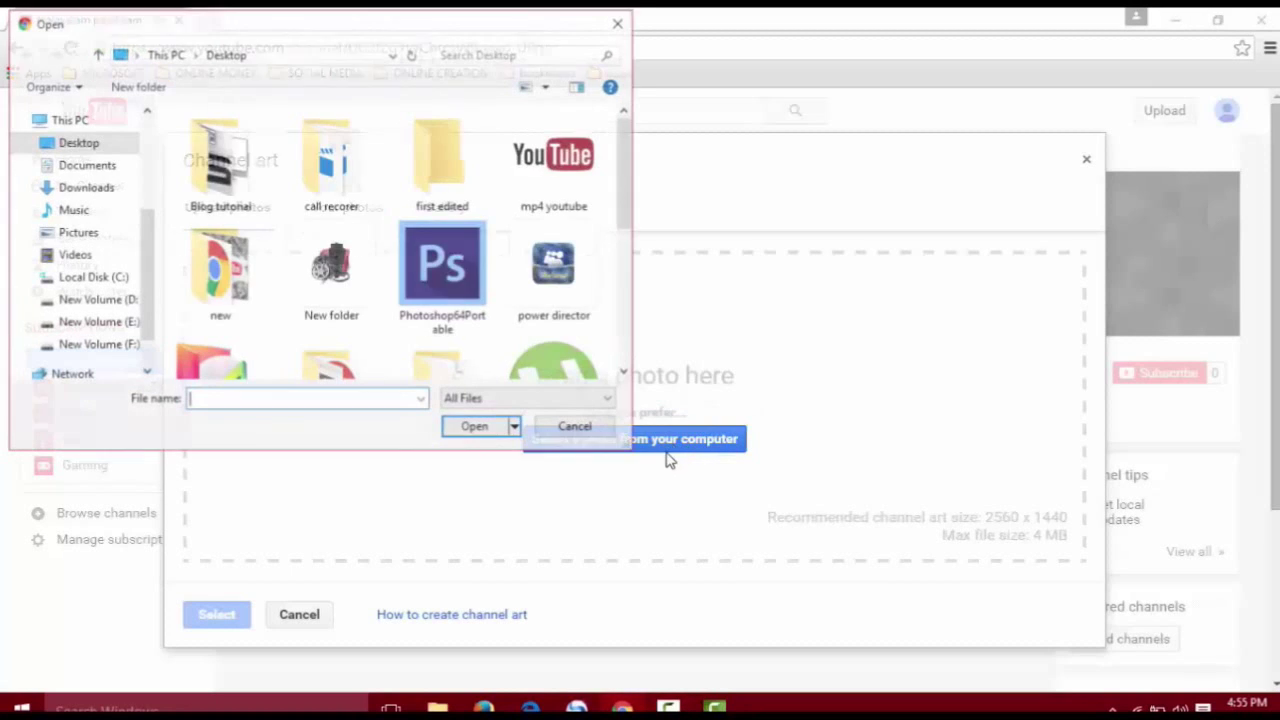
scroll(445, 310, "down", 3)
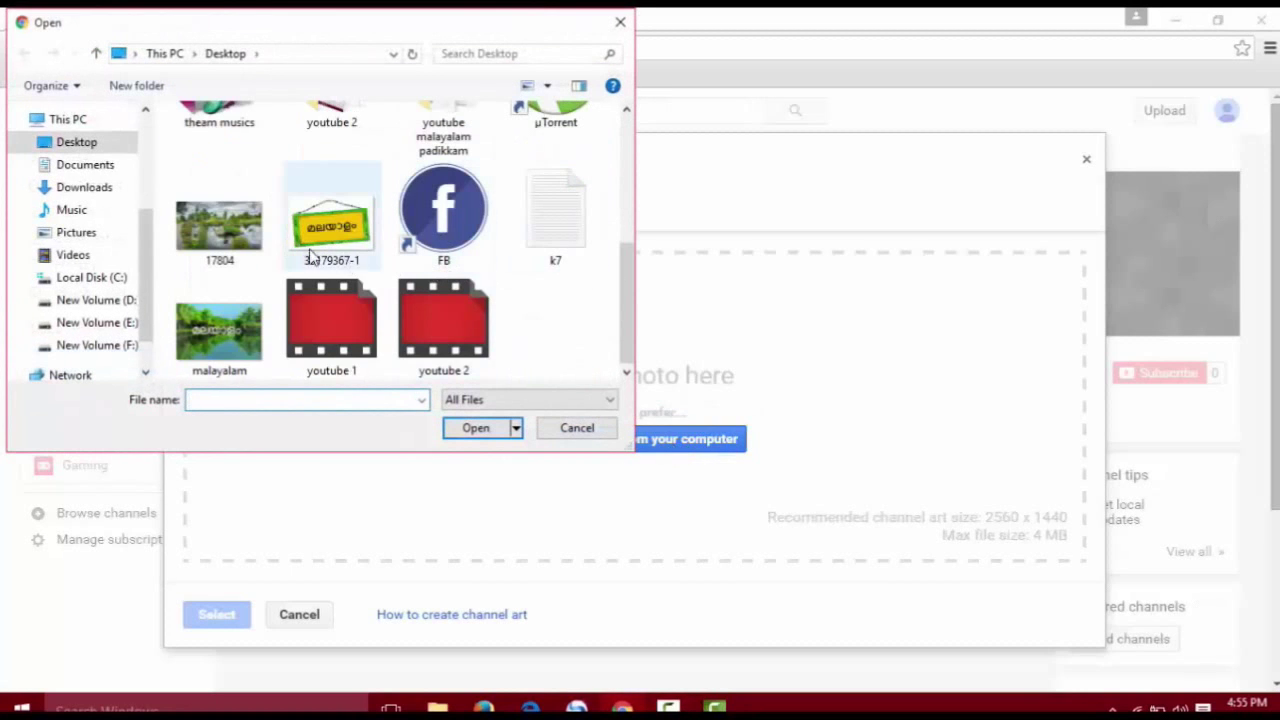
left_click(262, 244)
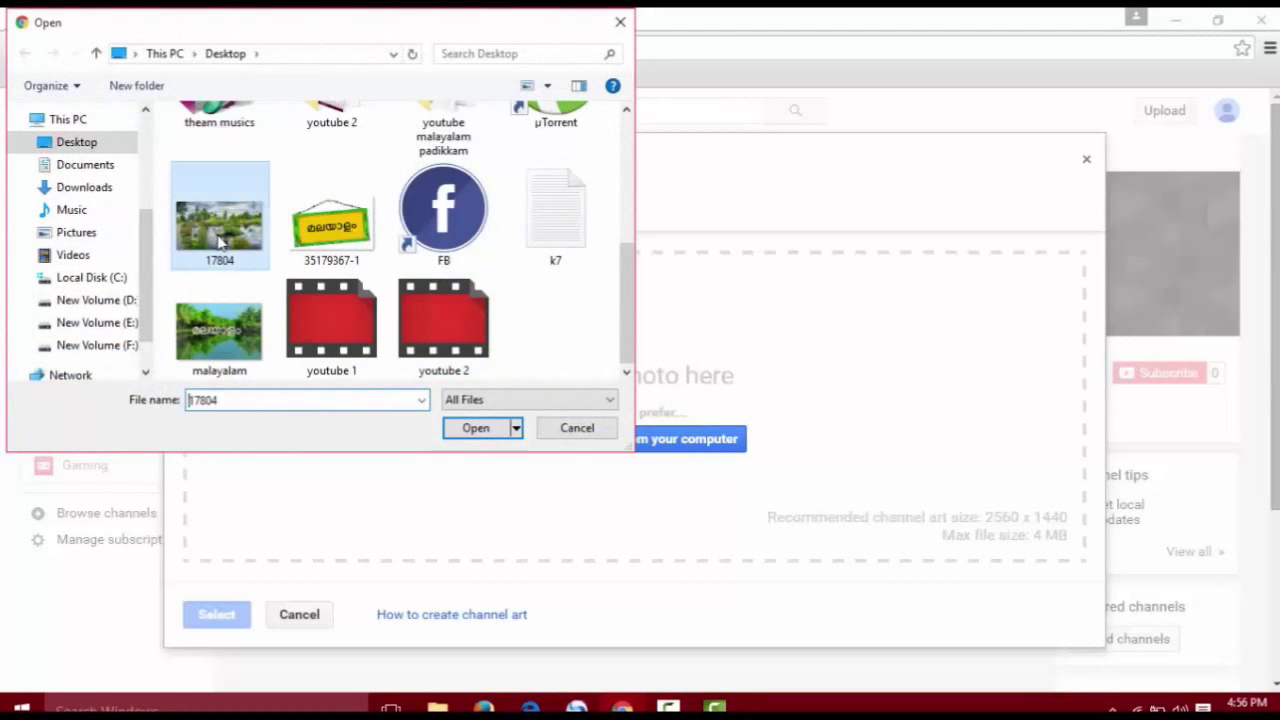
left_click(473, 432)
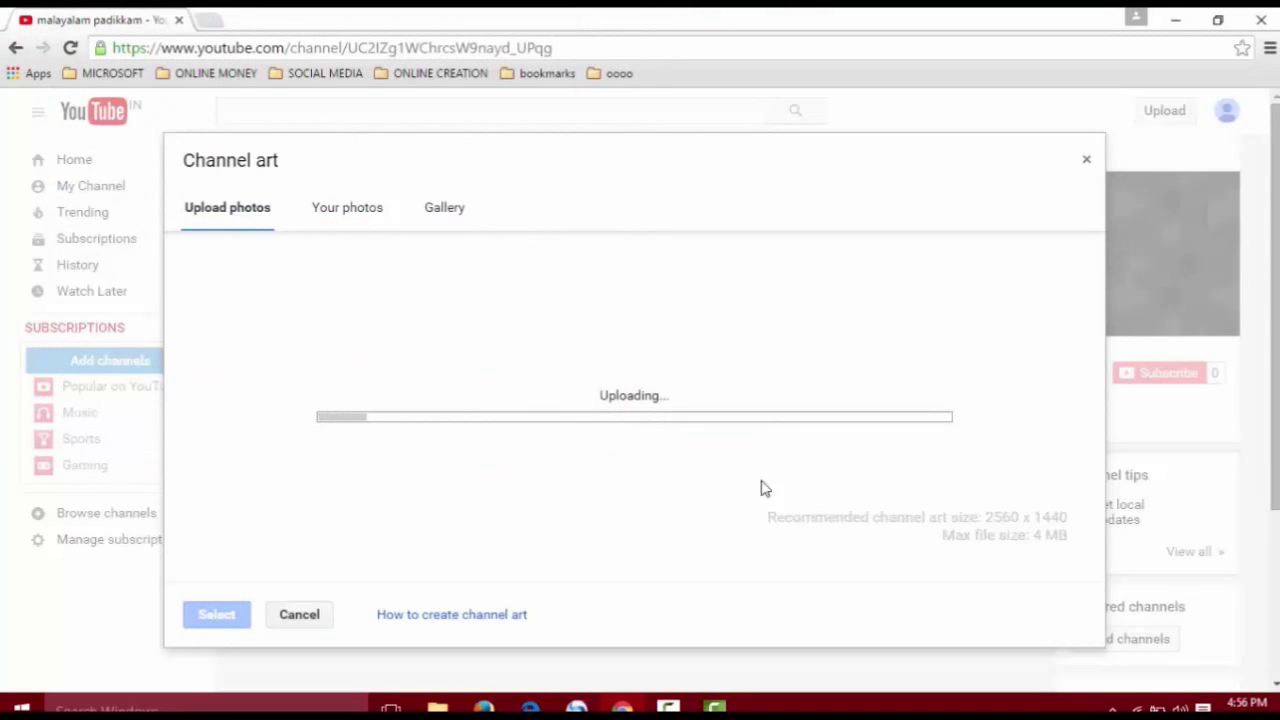
mouse_move(762, 488)
left_mouse_down()
mouse_move(855, 568)
mouse_move(1085, 578)
left_mouse_up()
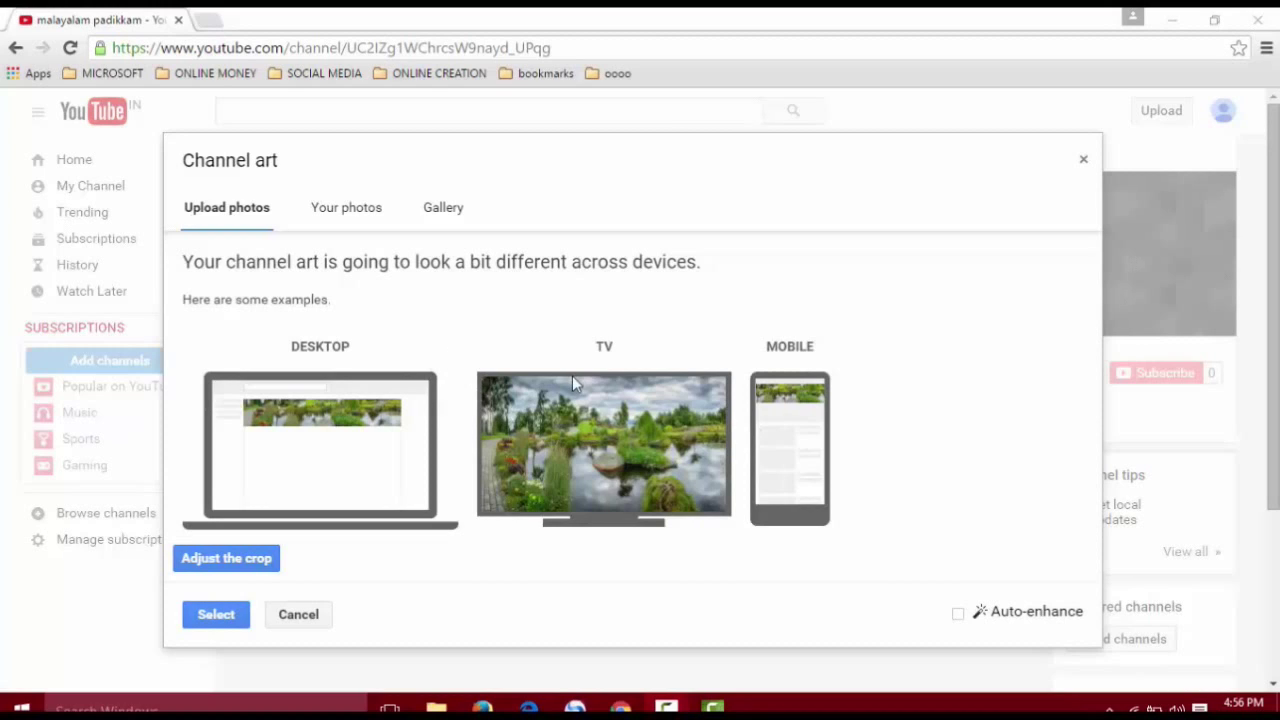
Check the 17804 garden banner previews for desktop, TV and mobile before cropping
left_click_drag(286, 320, 382, 363)
left_click_drag(581, 334, 645, 356)
mouse_move(750, 326)
left_mouse_down()
mouse_move(760, 364)
mouse_move(832, 365)
left_mouse_up()
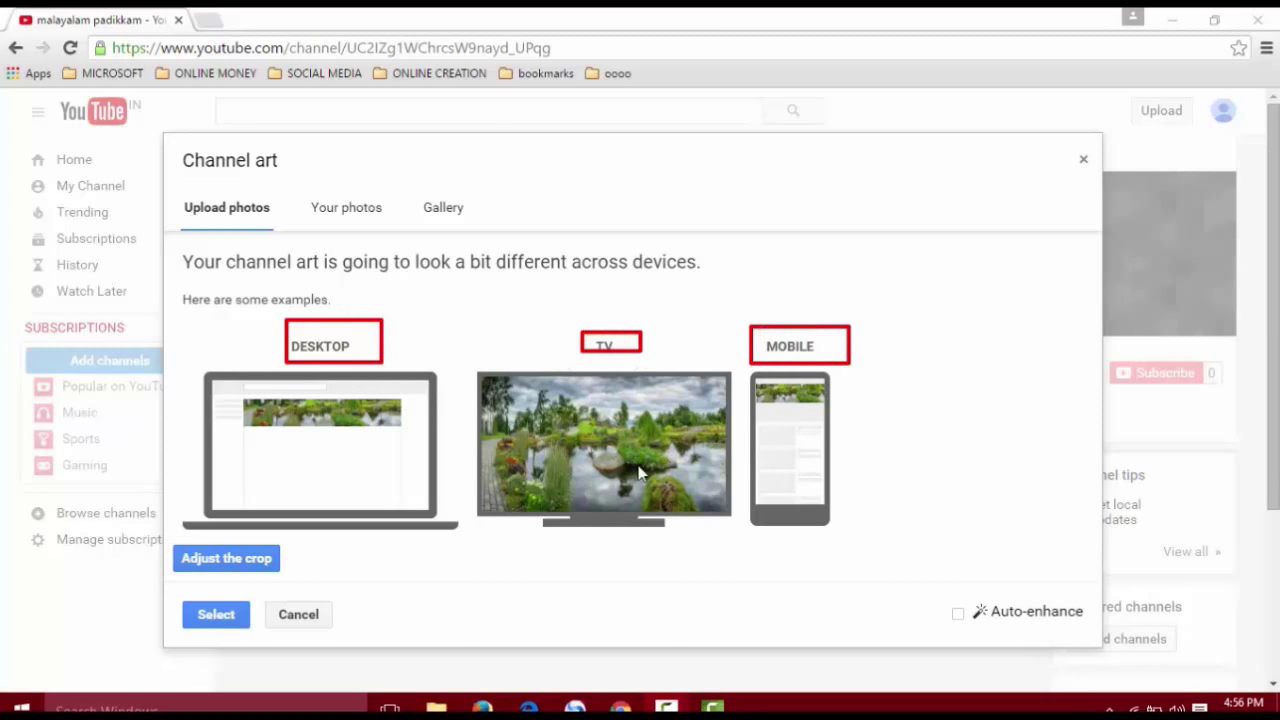
left_click_drag(244, 398, 406, 432)
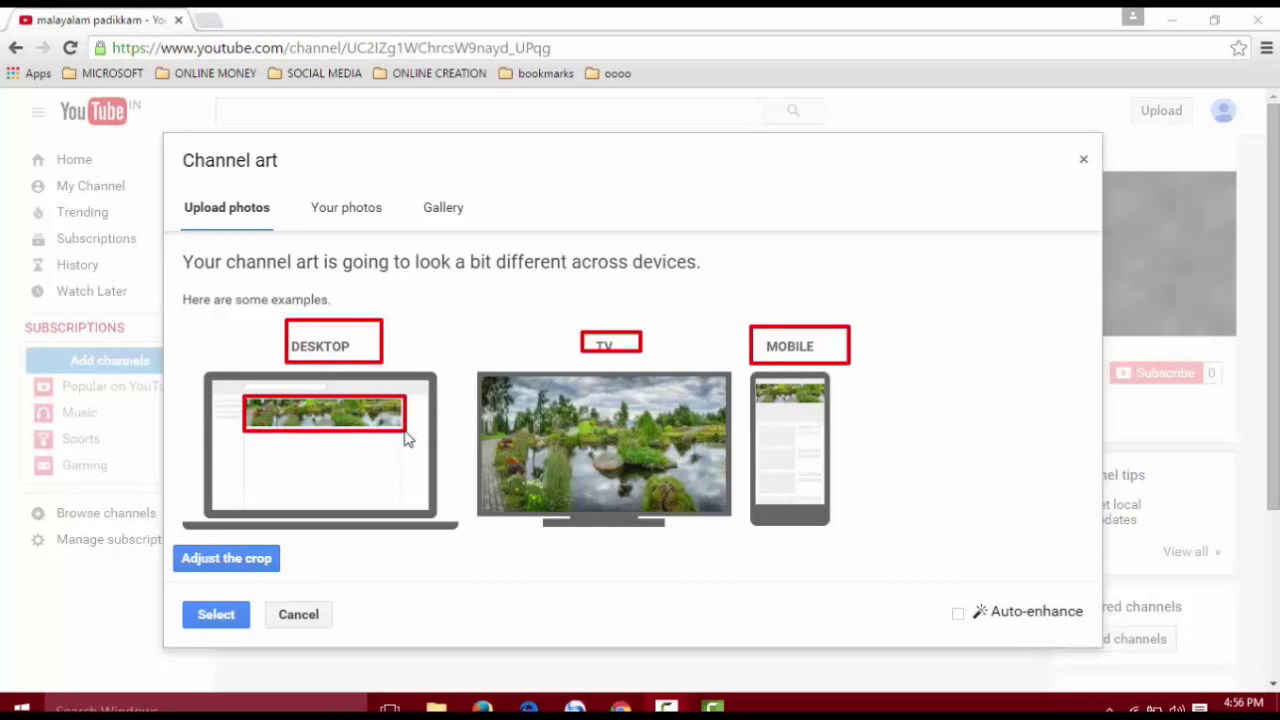
left_click_drag(753, 380, 830, 412)
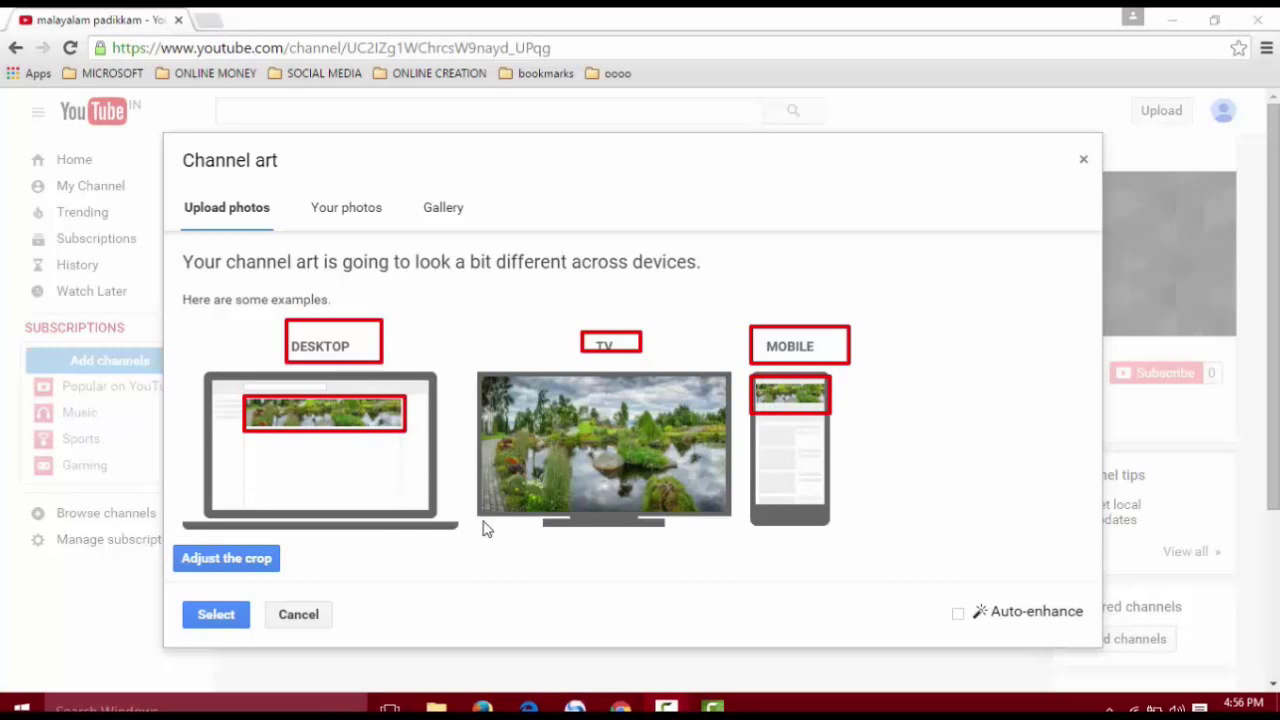
left_click(241, 568)
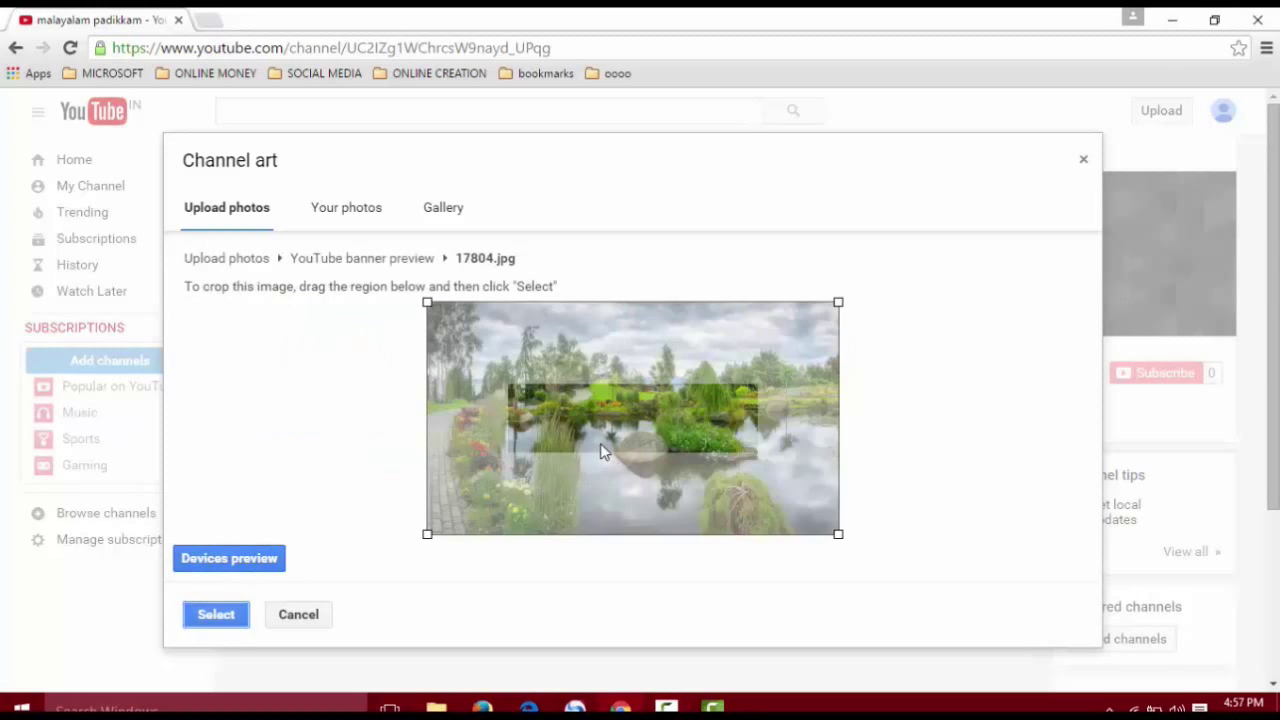
Shrink the banner crop box and move it up over the garden
left_click_drag(840, 311, 767, 368)
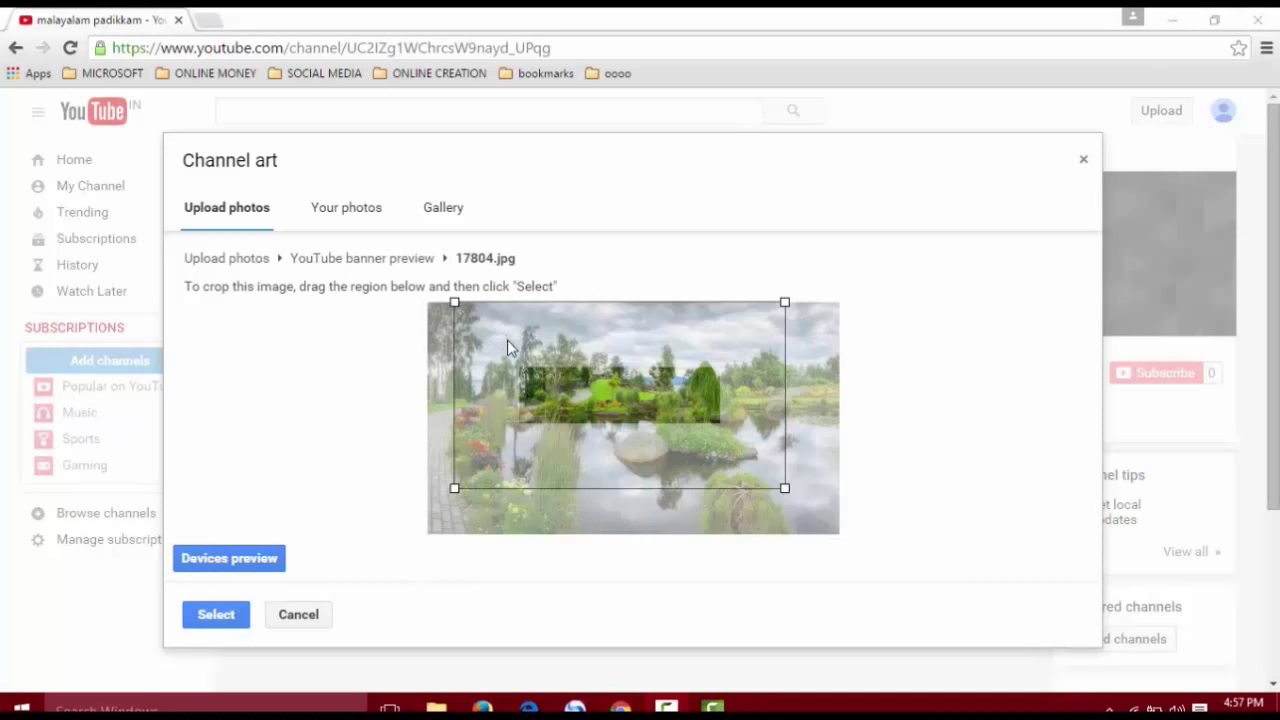
mouse_move(506, 337)
left_mouse_down()
mouse_move(622, 438)
mouse_move(746, 451)
left_mouse_up()
mouse_move(646, 394)
left_mouse_down()
mouse_move(703, 380)
mouse_move(636, 422)
mouse_move(564, 416)
mouse_move(561, 398)
left_mouse_up()
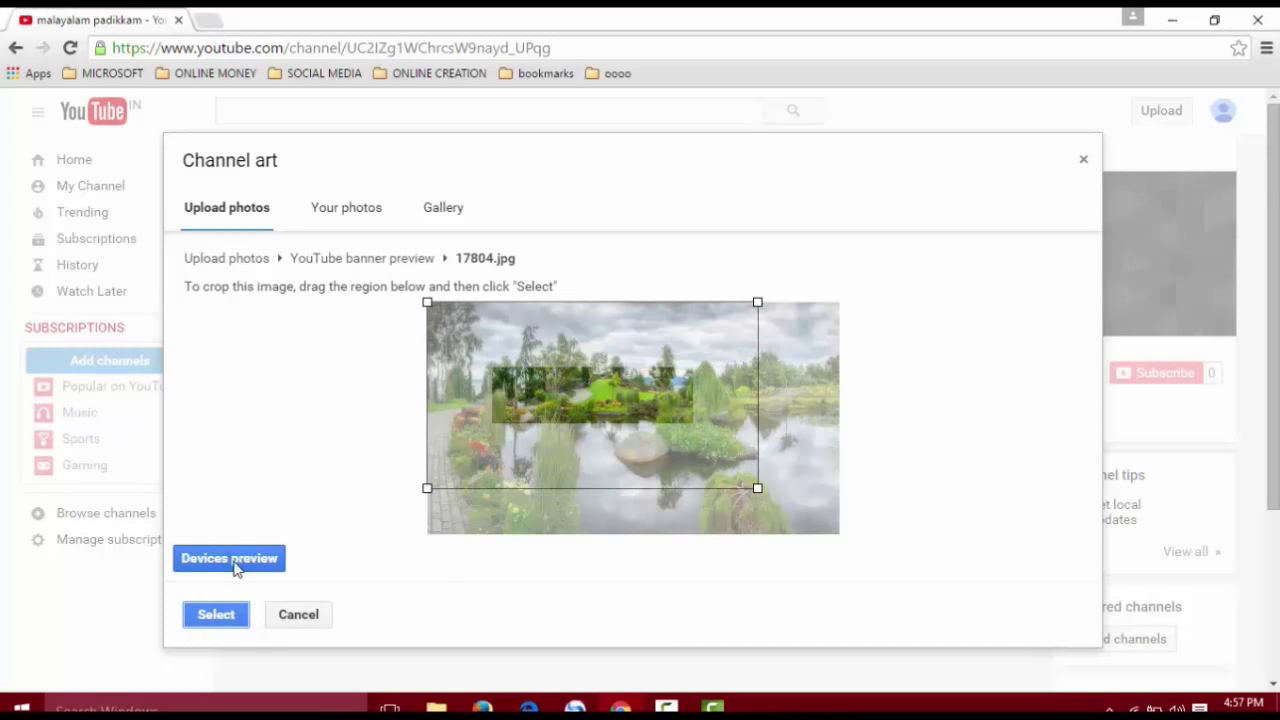
Check the desktop, TV and mobile previews, then save the cropped garden photo as banner art
left_click_drag(168, 538, 300, 594)
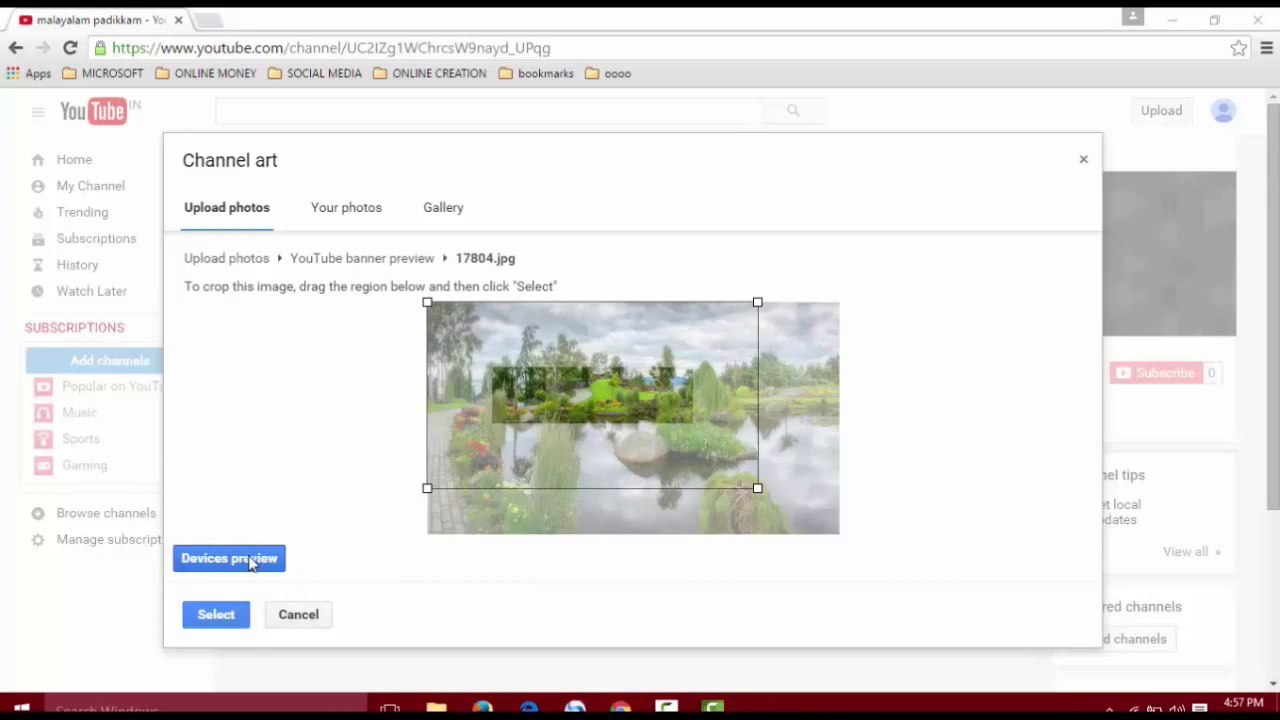
left_click(257, 560)
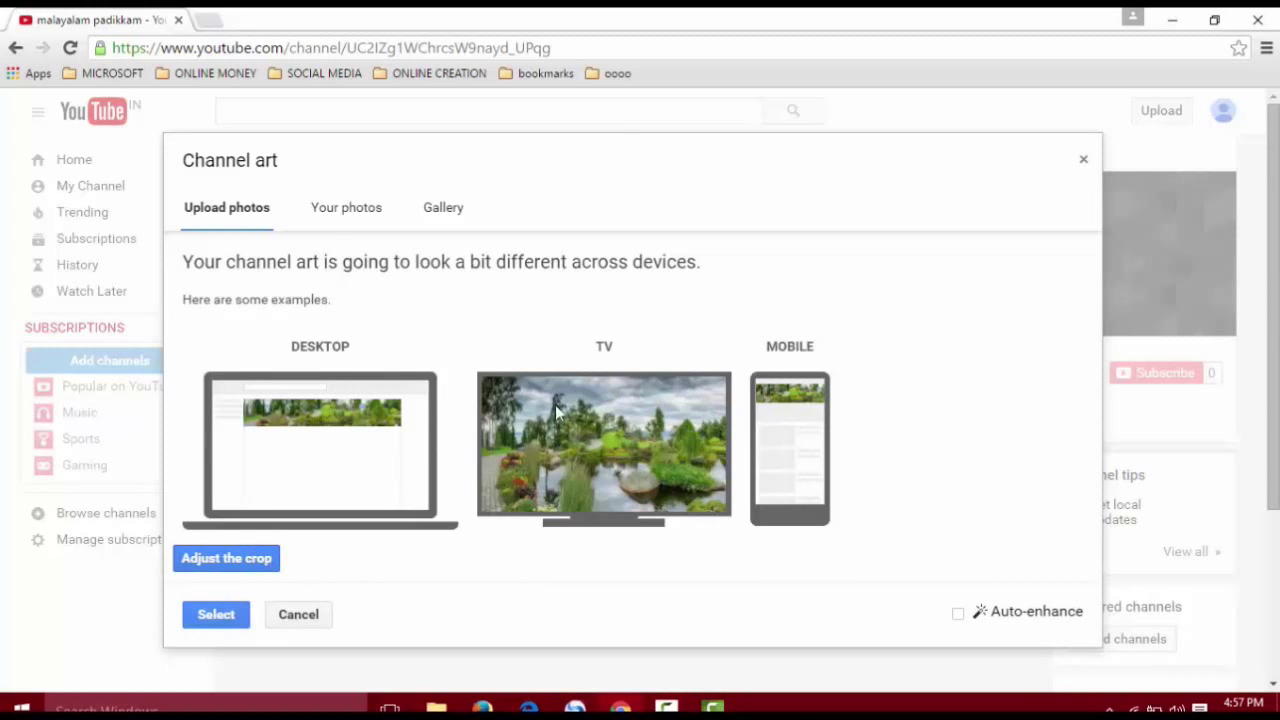
mouse_move(176, 338)
left_mouse_down()
mouse_move(249, 443)
mouse_move(569, 528)
mouse_move(855, 540)
left_mouse_up()
left_click_drag(173, 579, 266, 641)
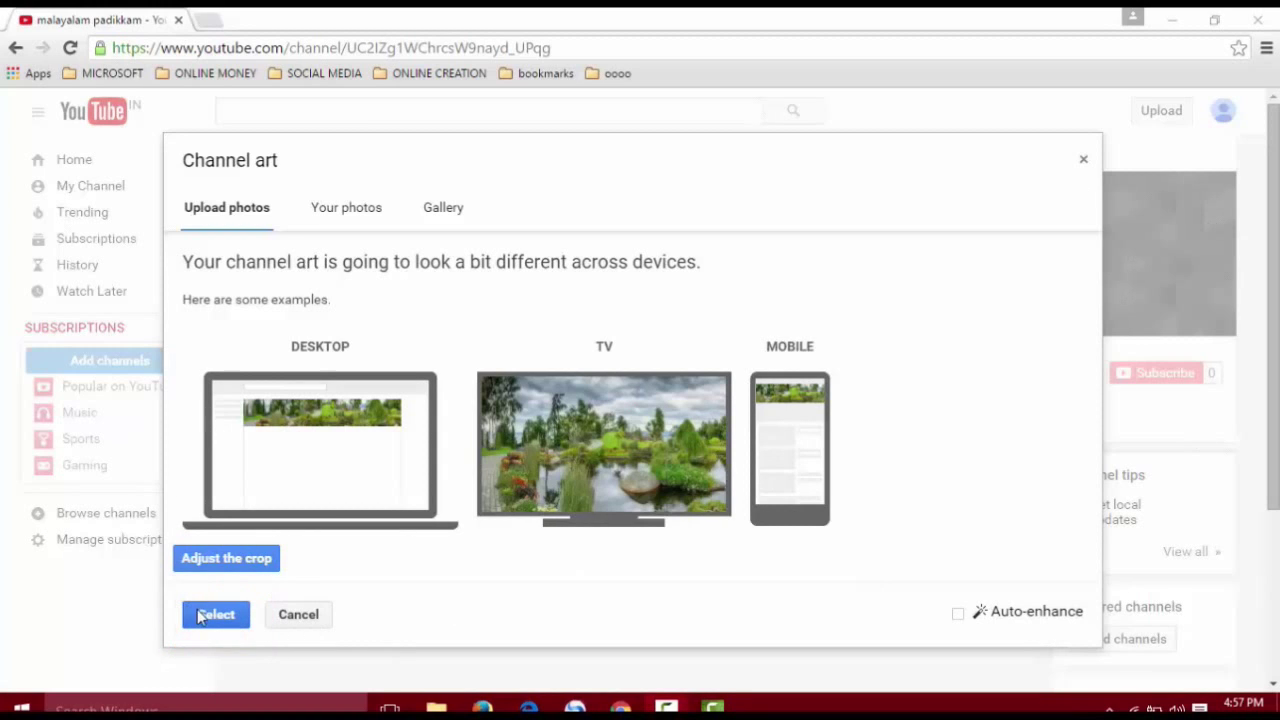
left_click(215, 615)
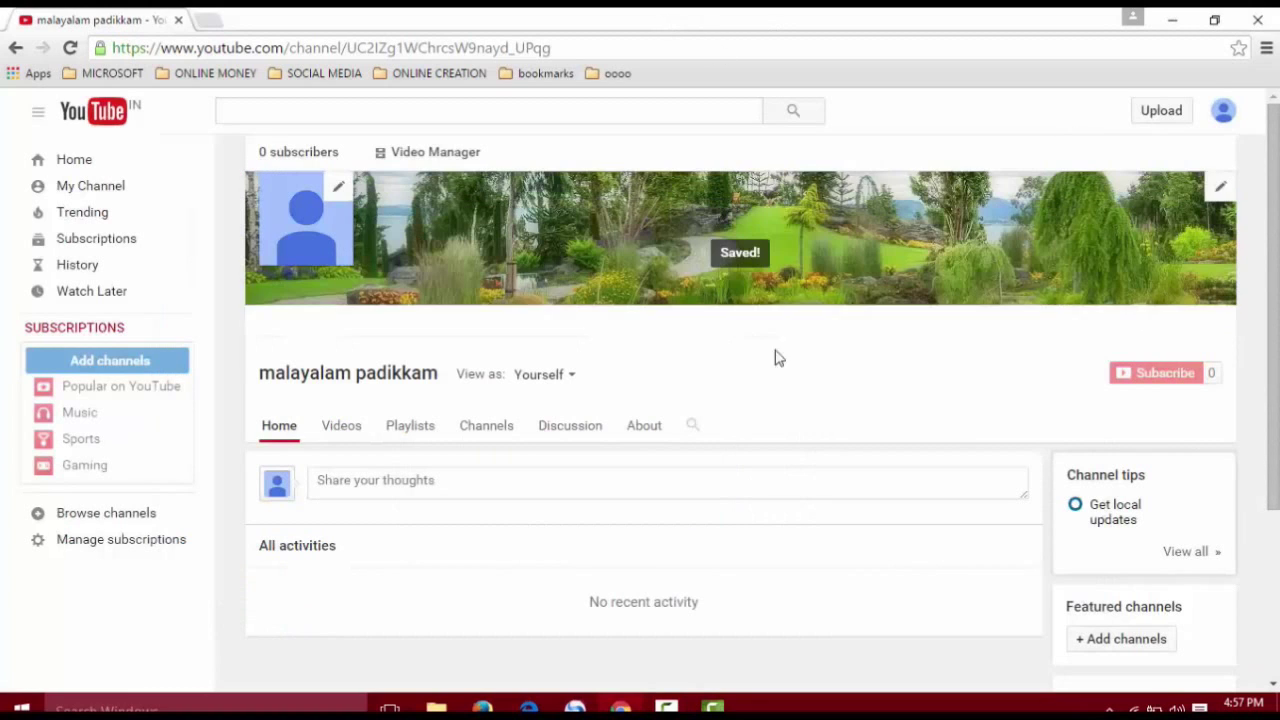
scroll(806, 377, "down", 3)
scroll(723, 446, "up", 3)
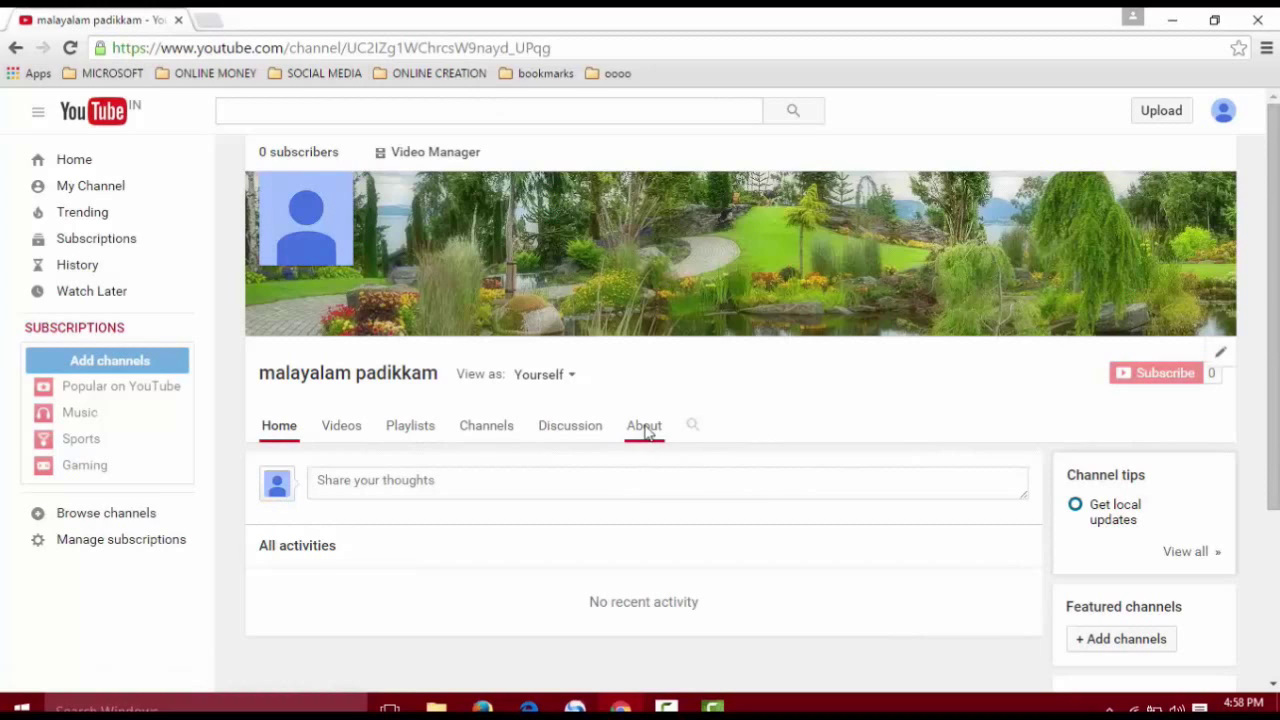
left_click_drag(609, 404, 690, 466)
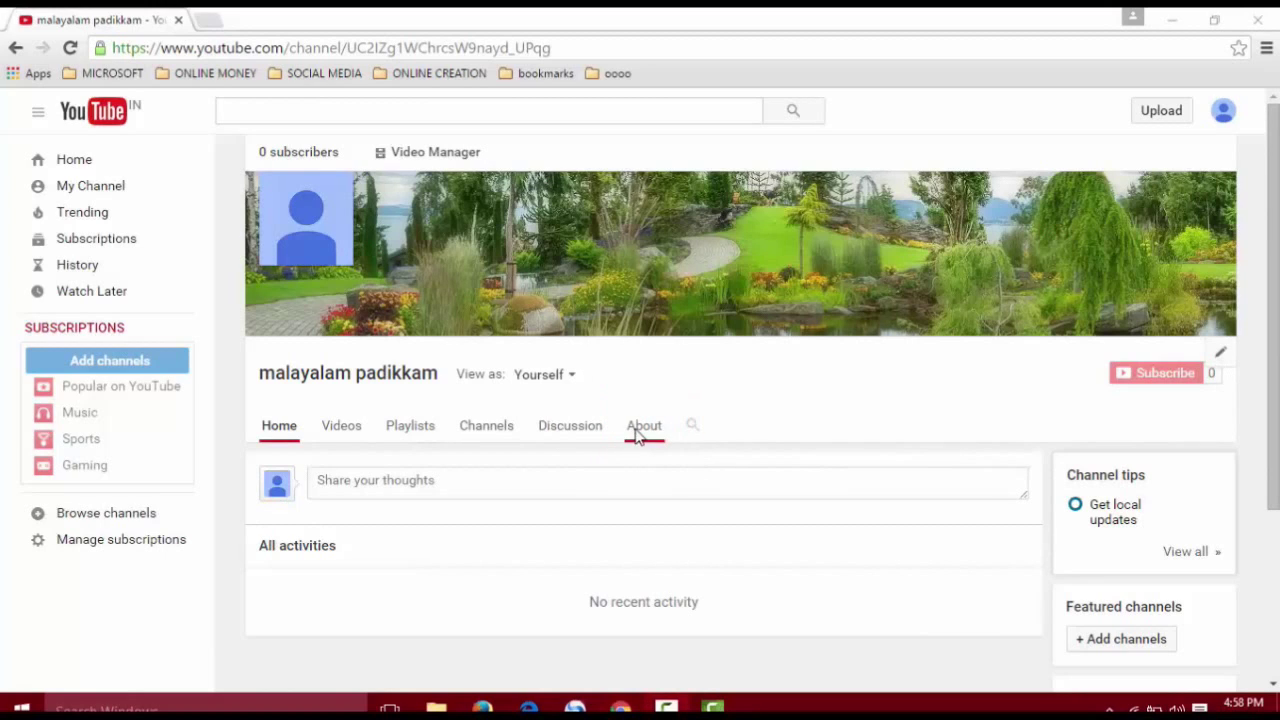
left_click(641, 430)
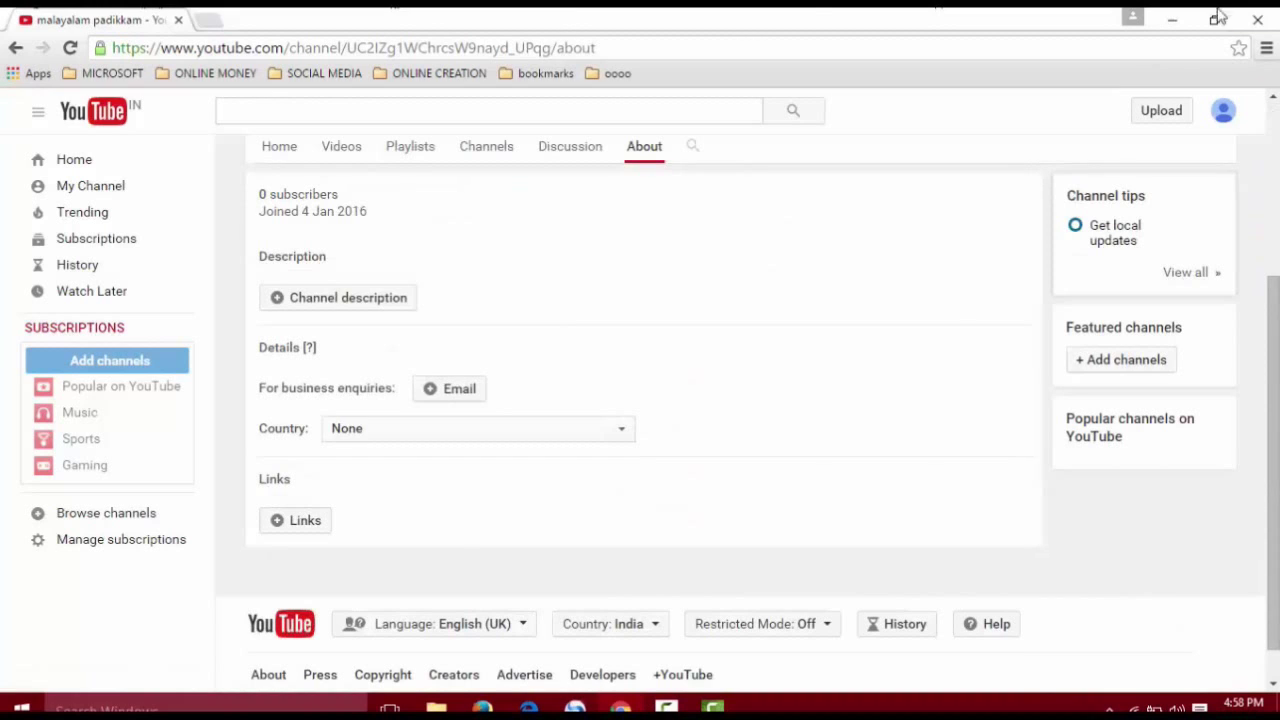
Write 'hello' as the malayalam padikkam channel description and save it
scroll(360, 220, "up", 3)
scroll(480, 395, "down", 2)
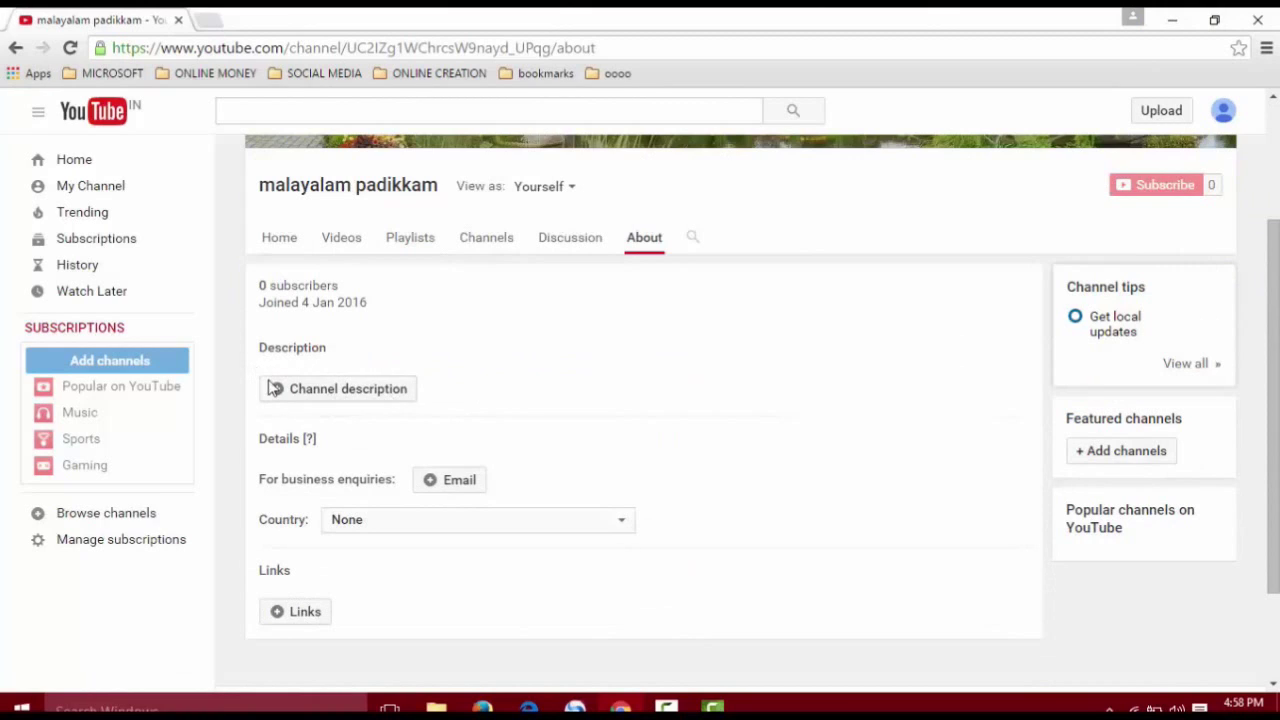
left_click(362, 394)
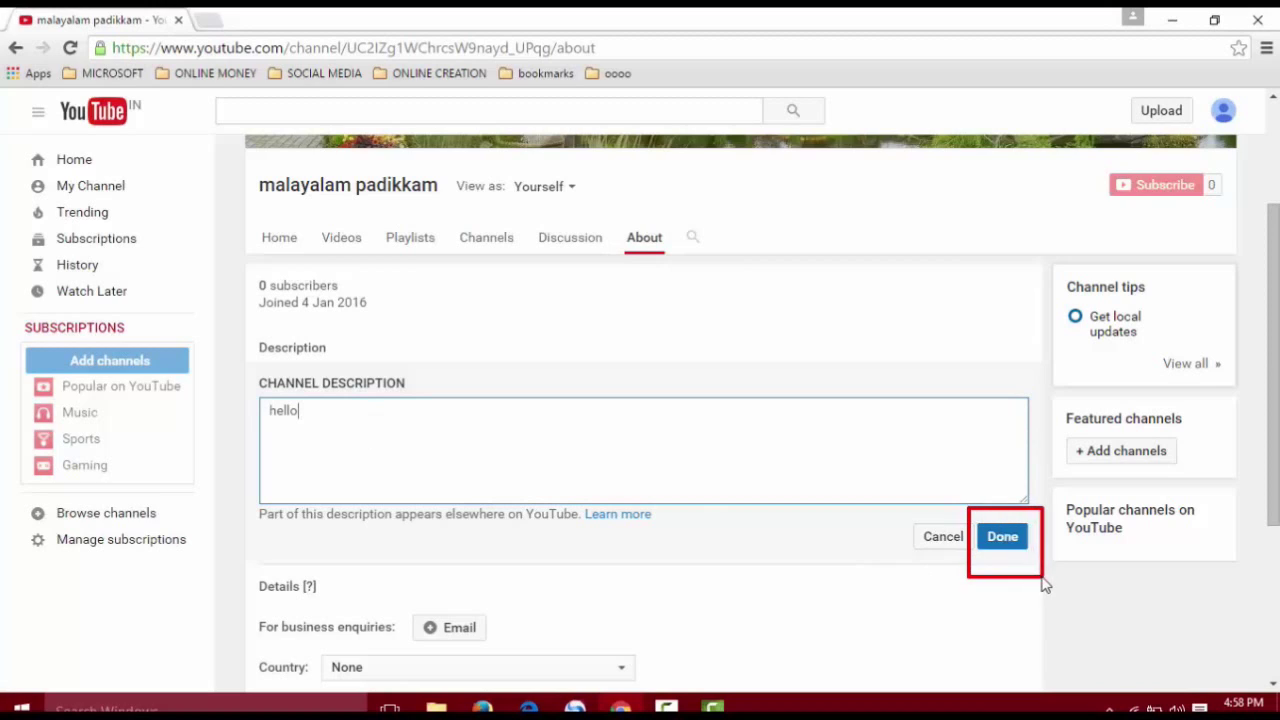
left_click(1006, 545)
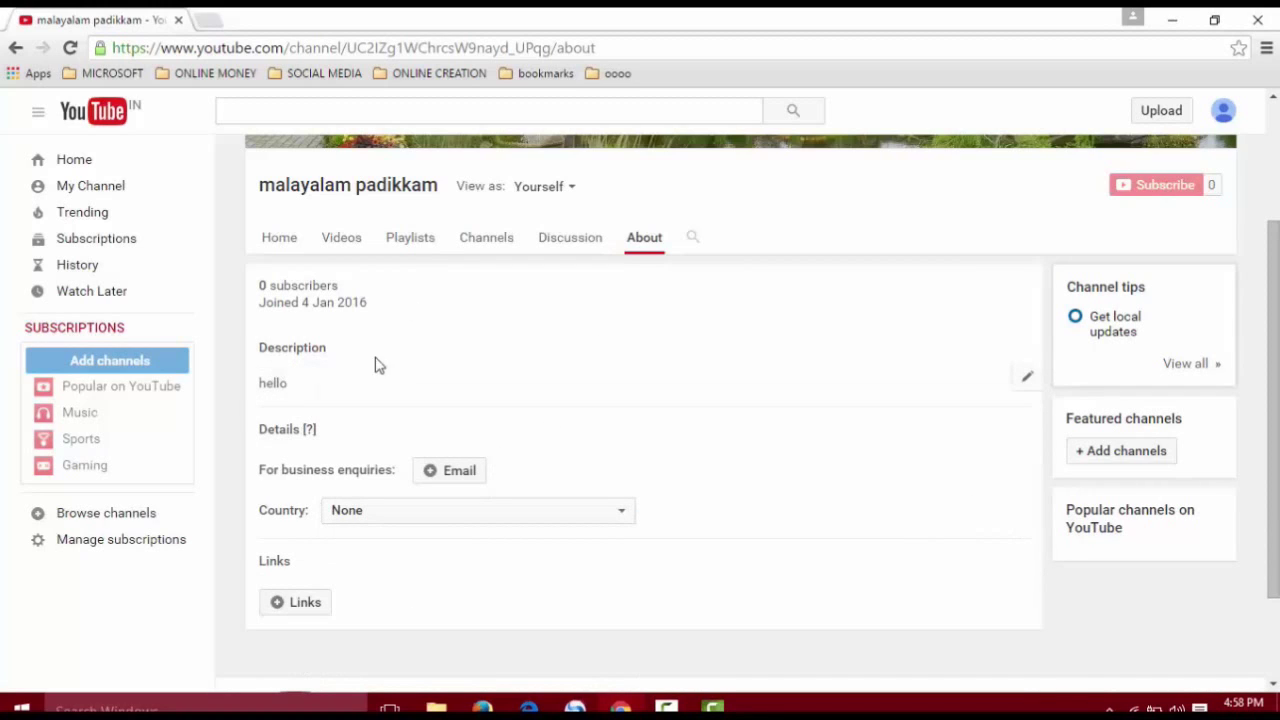
left_click(575, 708)
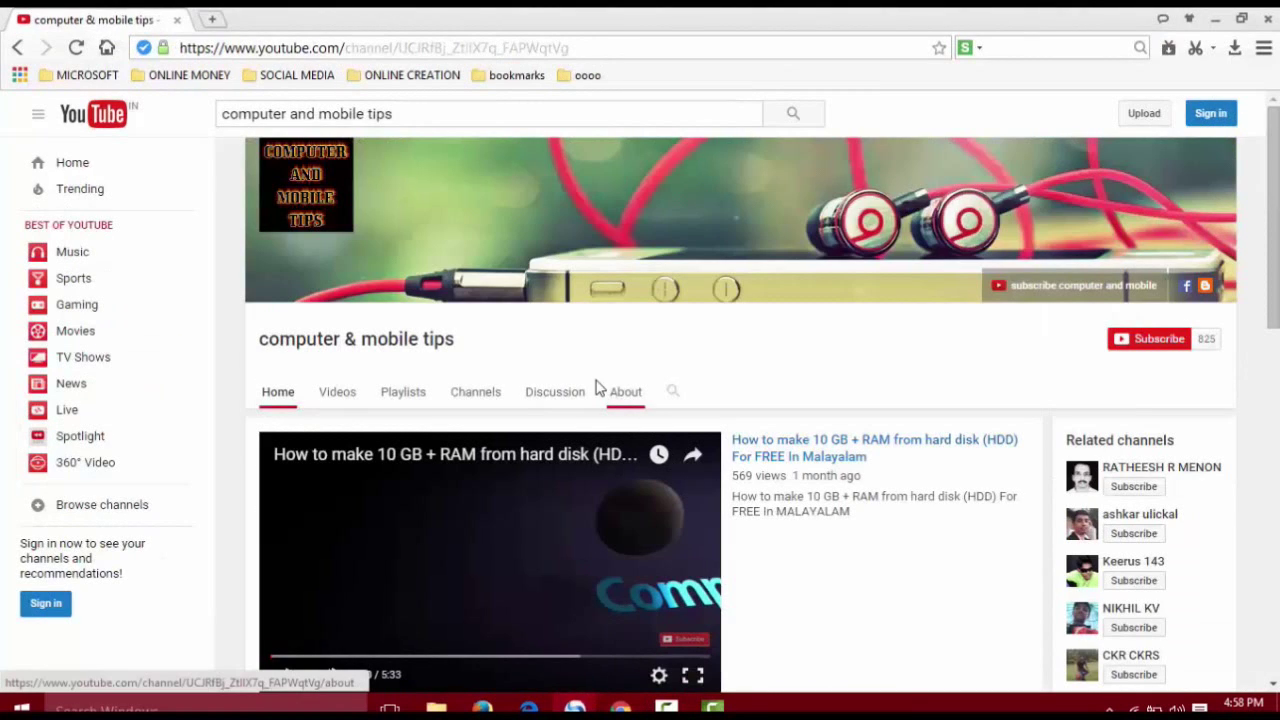
Open the malayalam padikkam About tab showing the 'hello' description
left_click(630, 404)
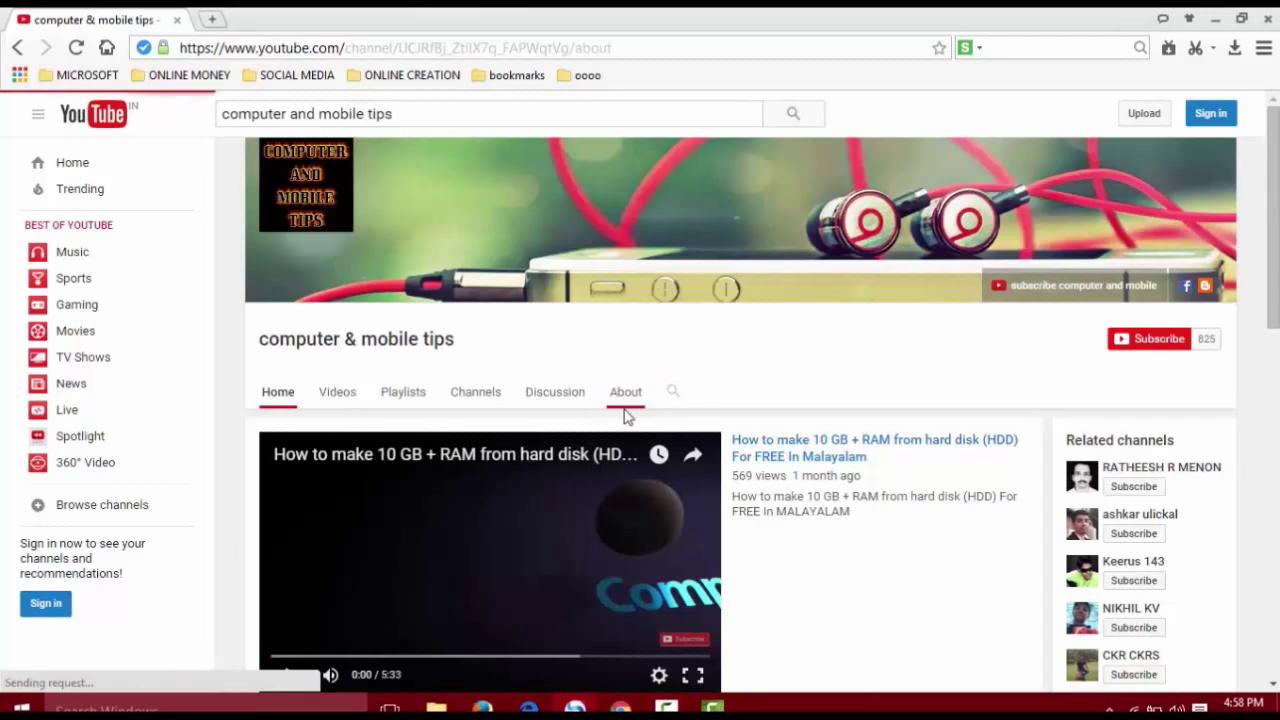
mouse_move(259, 289)
left_mouse_down()
mouse_move(366, 384)
mouse_move(1027, 369)
left_mouse_up()
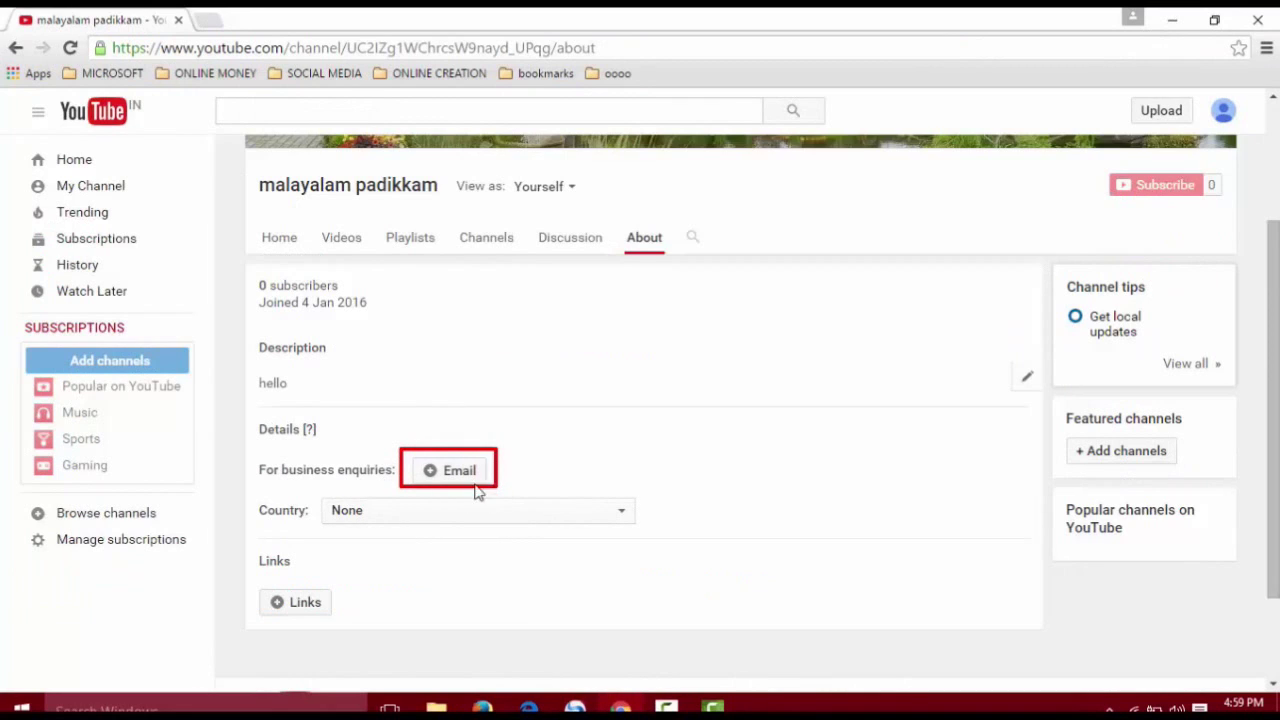
Enter a business enquiries e-mail address in the About details and save it
left_click(450, 476)
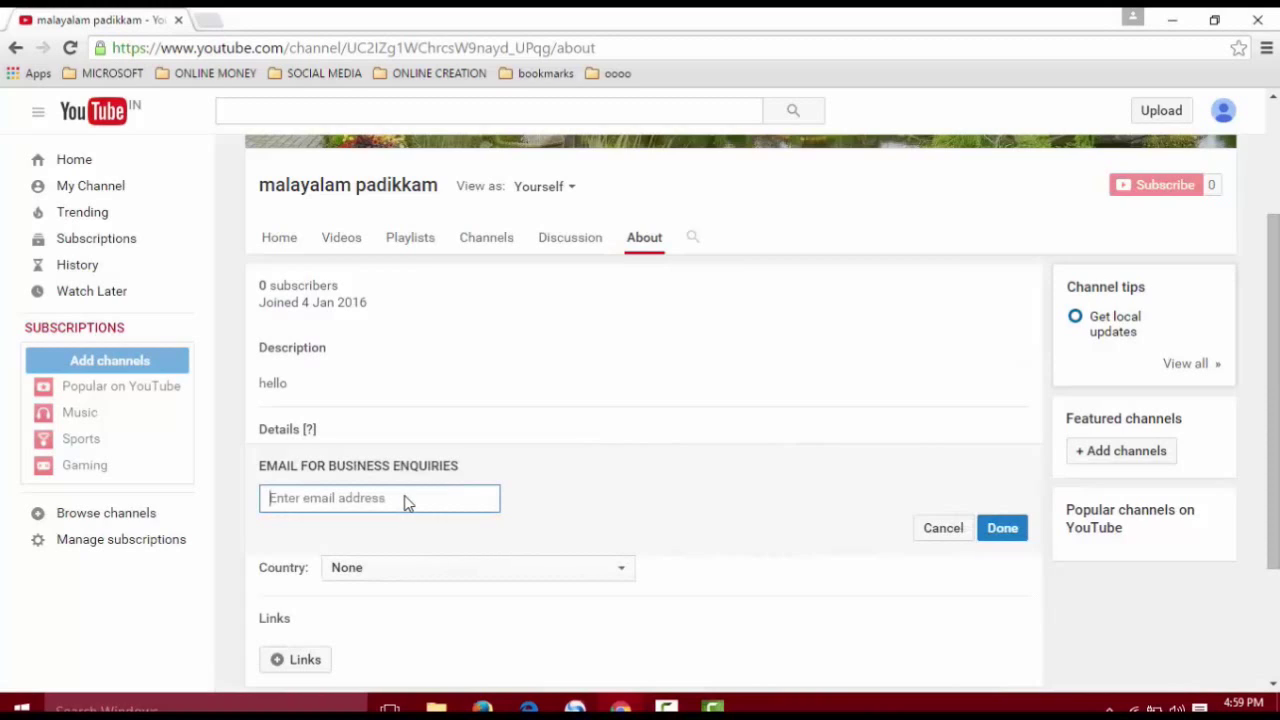
type("c")
type("@gmail.com")
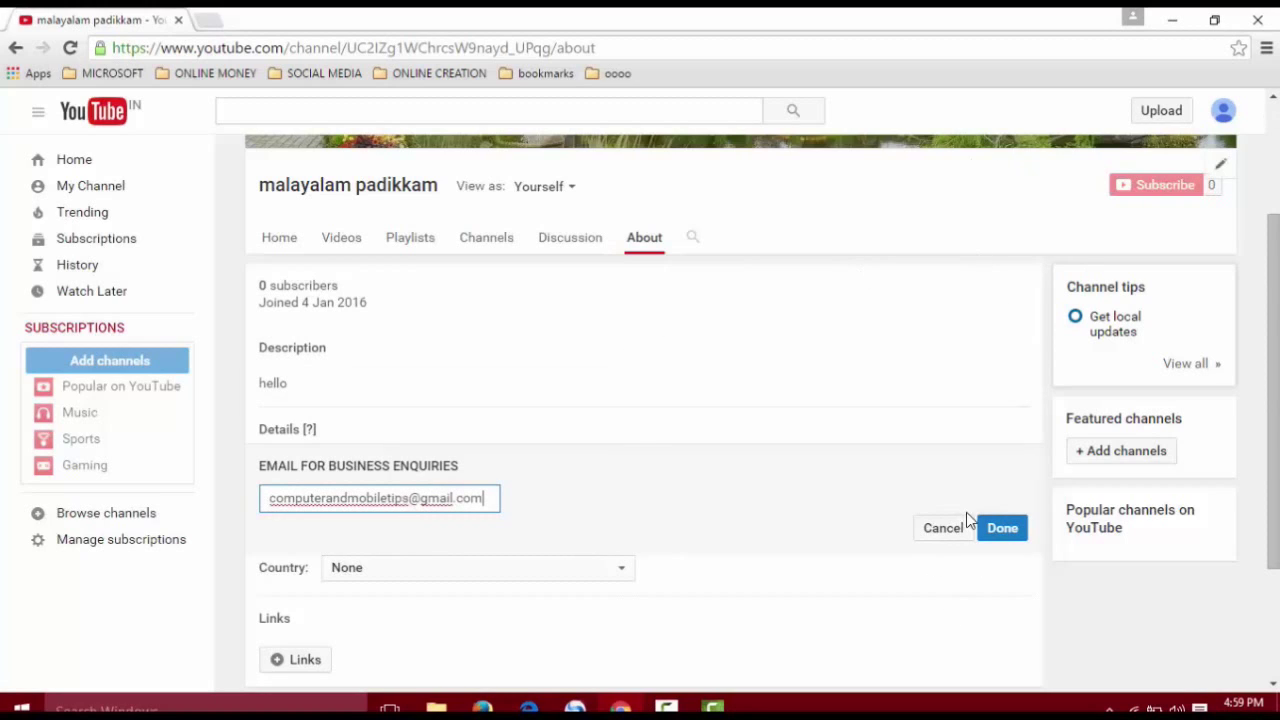
left_click(1010, 538)
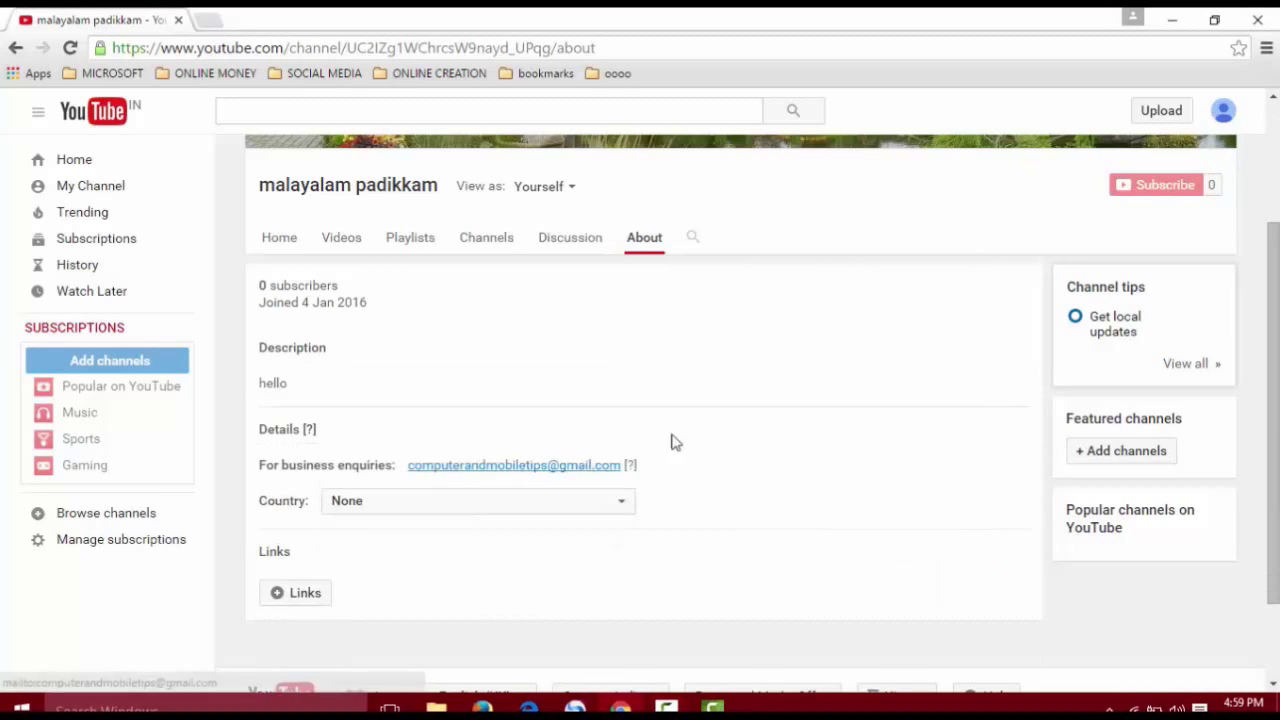
Scroll the channel page and open its Home feed
mouse_move(264, 434)
left_mouse_down()
mouse_move(285, 478)
mouse_move(663, 490)
left_mouse_up()
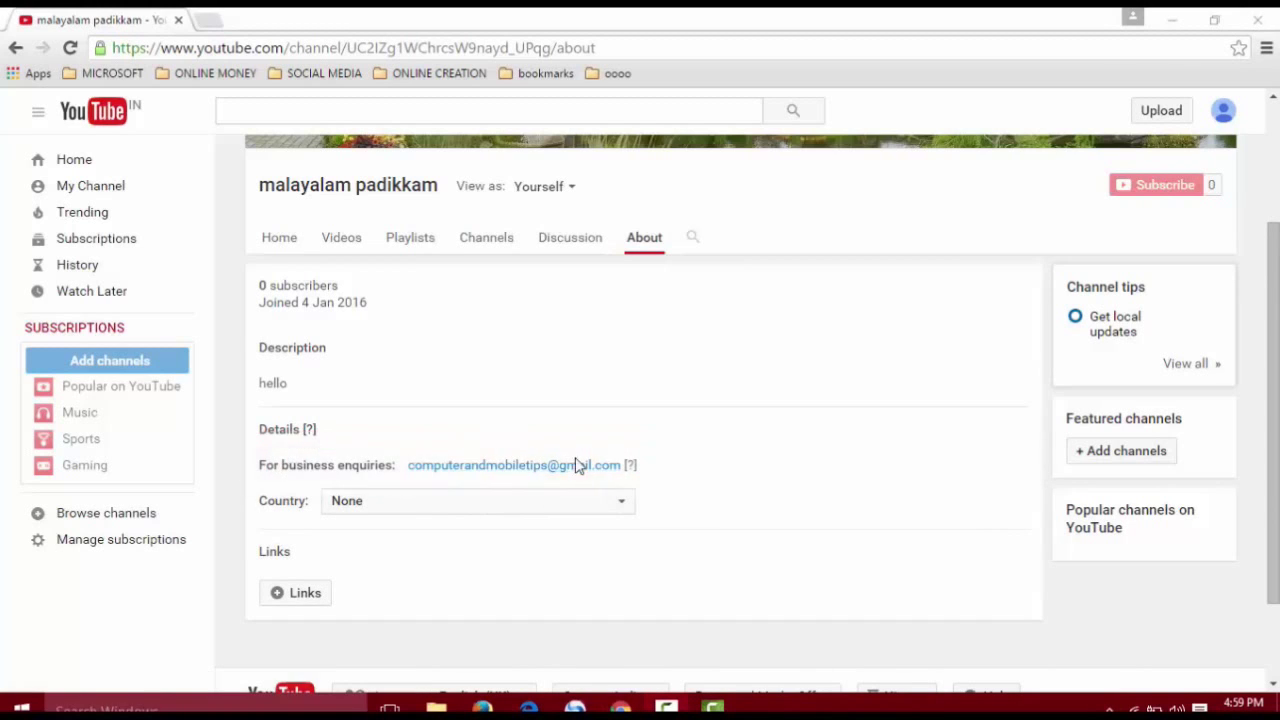
scroll(575, 455, "up", 2)
scroll(695, 428, "down", 2)
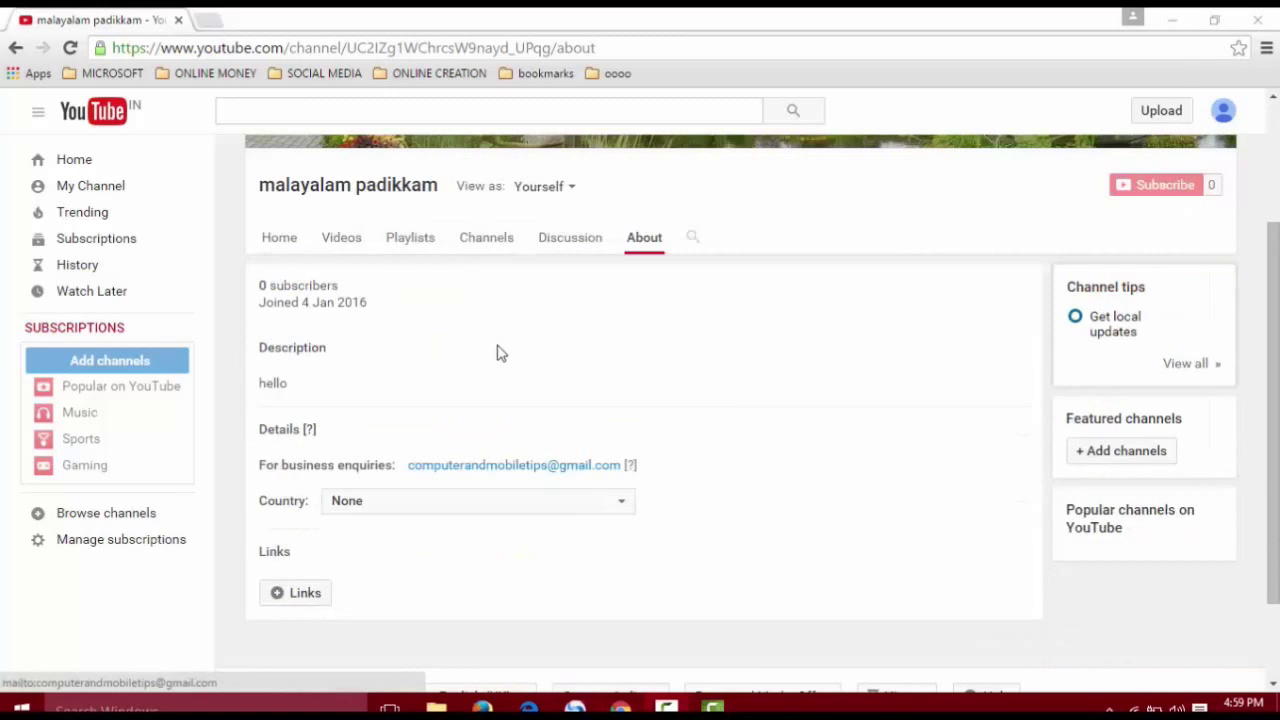
mouse_move(251, 214)
left_mouse_down()
mouse_move(283, 260)
mouse_move(314, 262)
left_mouse_up()
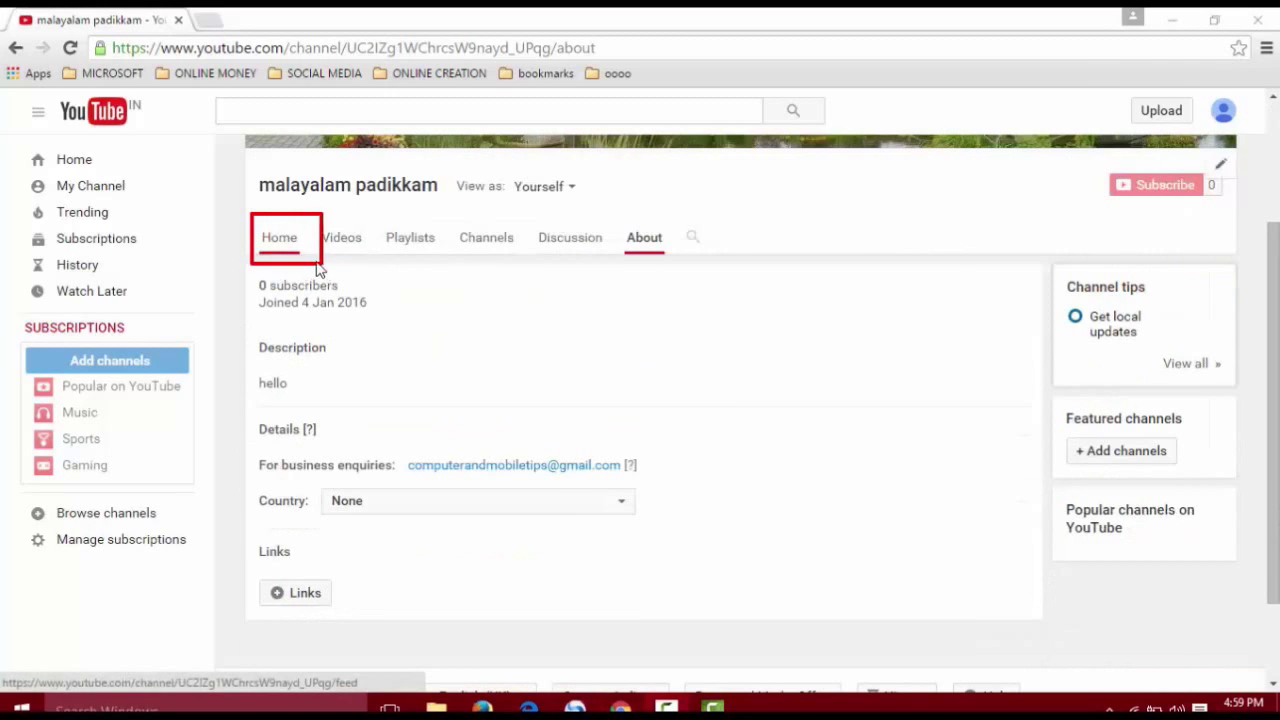
left_click(285, 244)
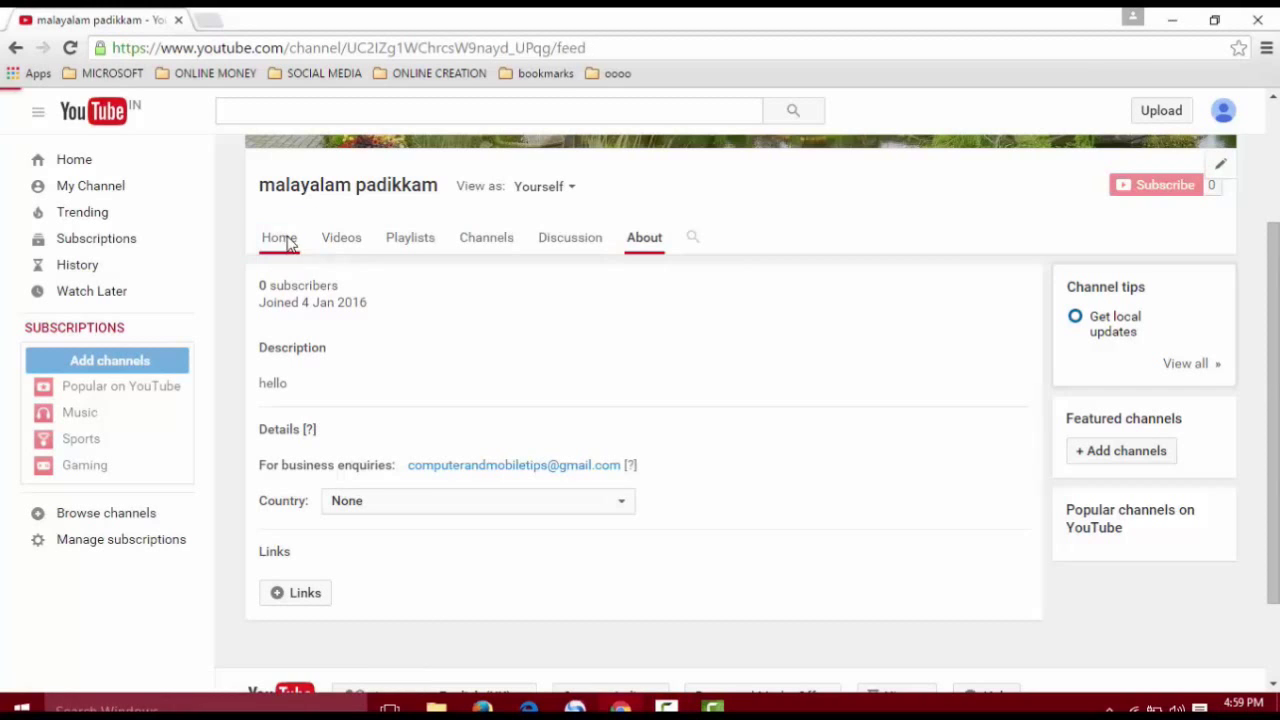
Confirm the Videos tab has no uploads, then return to the Home feed
scroll(432, 253, "down", 1)
scroll(418, 476, "down", 1)
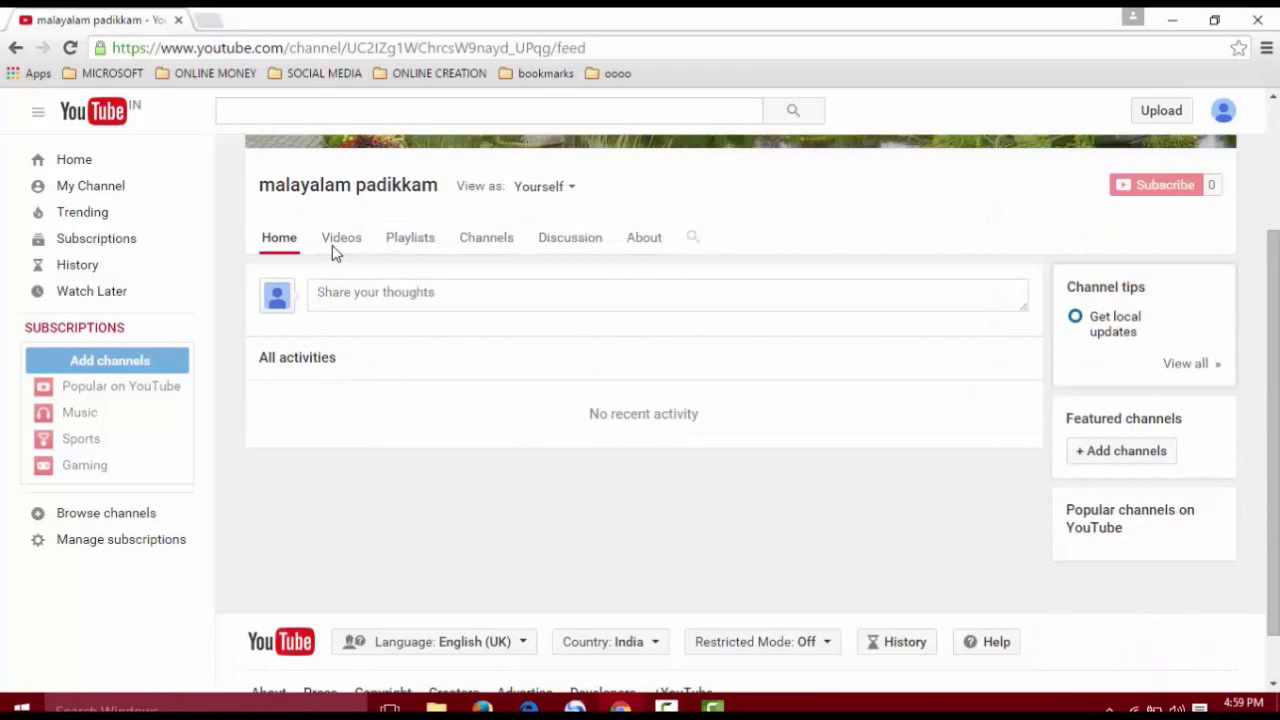
left_click(338, 240)
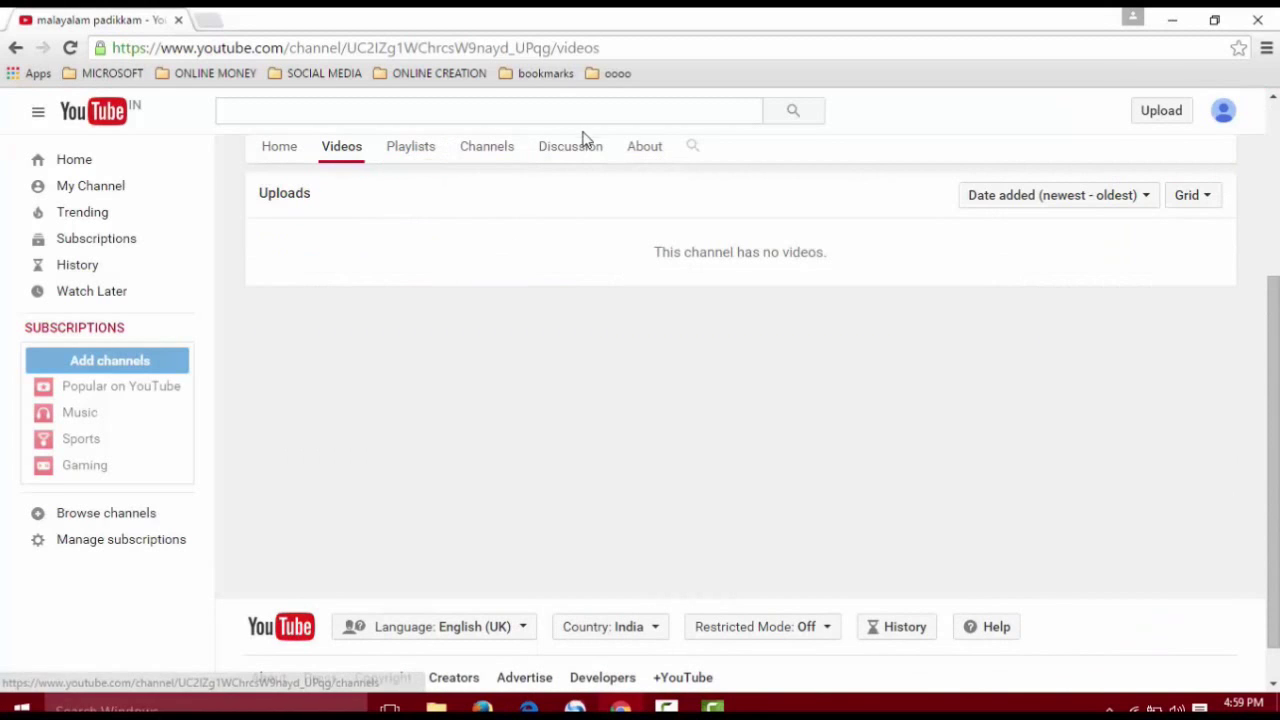
scroll(354, 257, "up", 3)
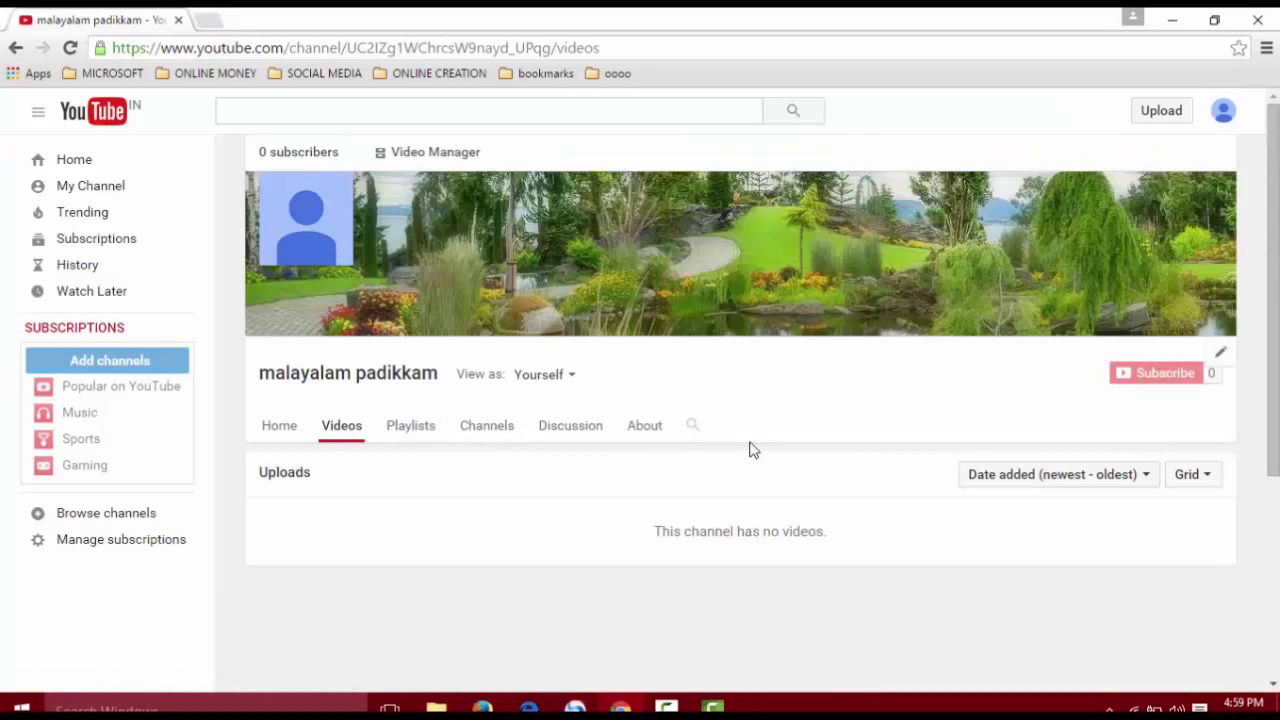
scroll(377, 445, "down", 1)
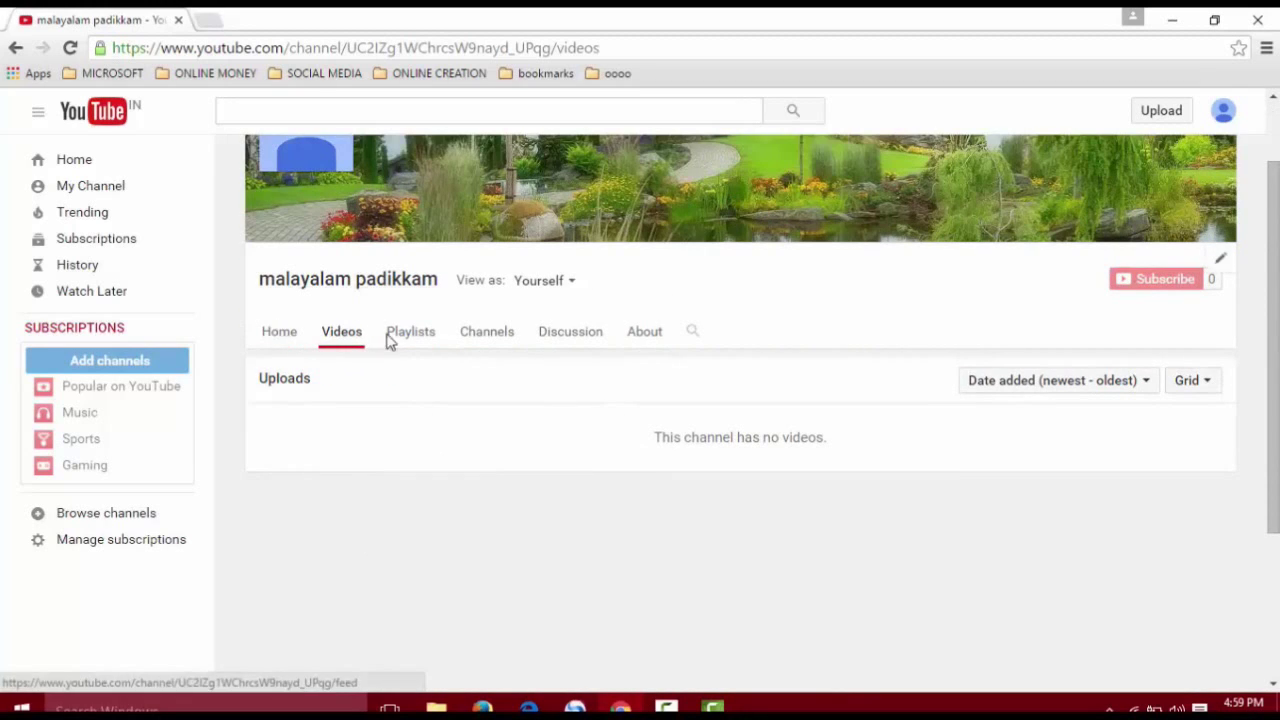
scroll(562, 487, "down", 2)
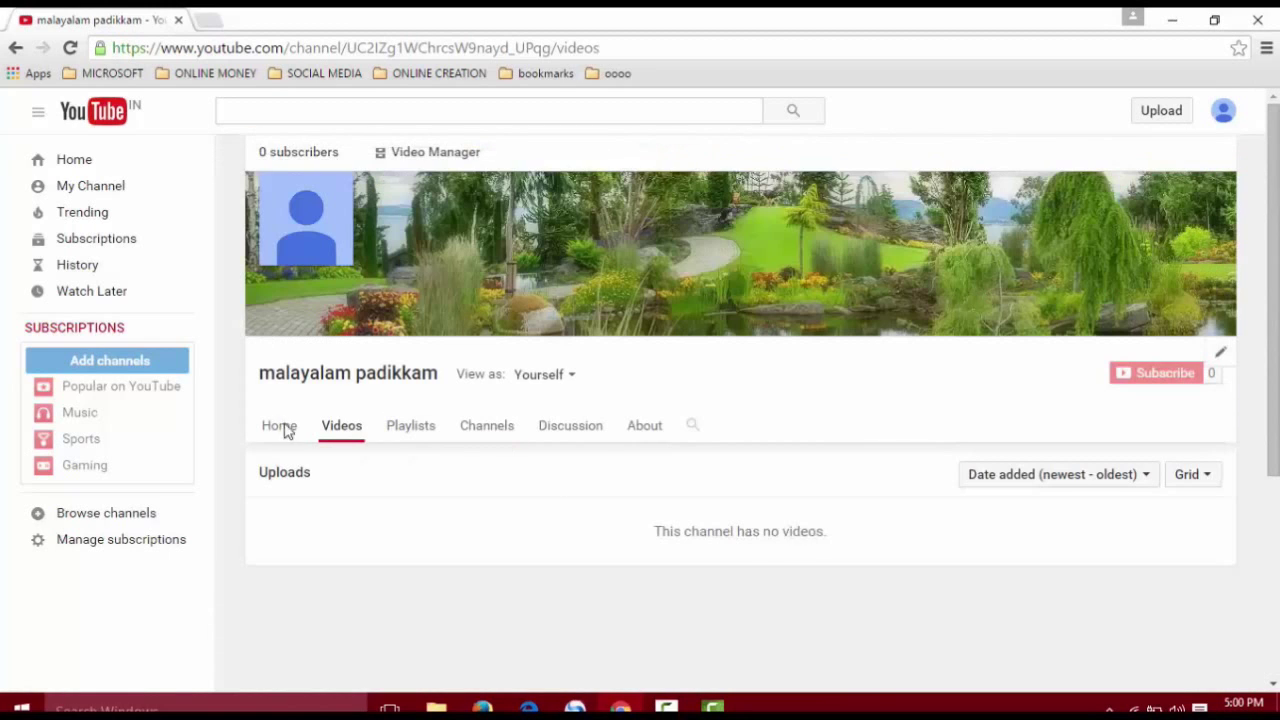
left_click(290, 430)
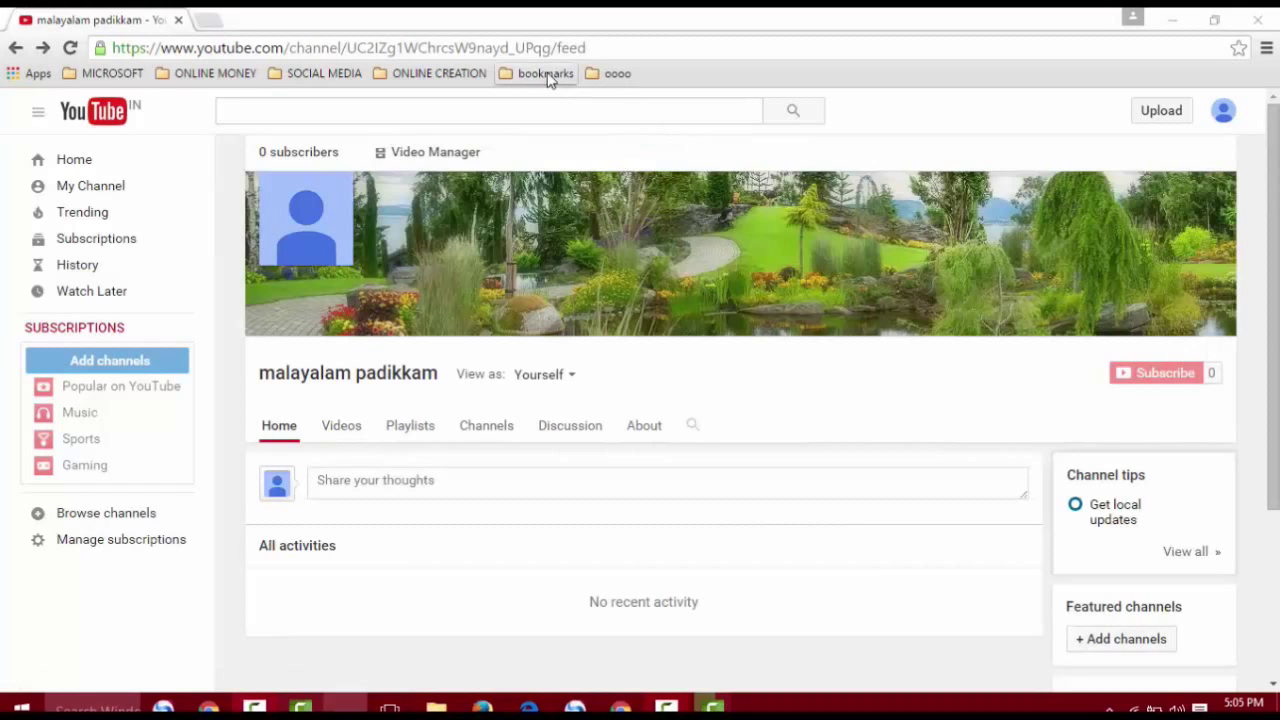
Highlight the channel ID in the page address, then open the account menu
mouse_move(352, 50)
left_mouse_down()
mouse_move(432, 75)
mouse_move(600, 68)
left_mouse_up()
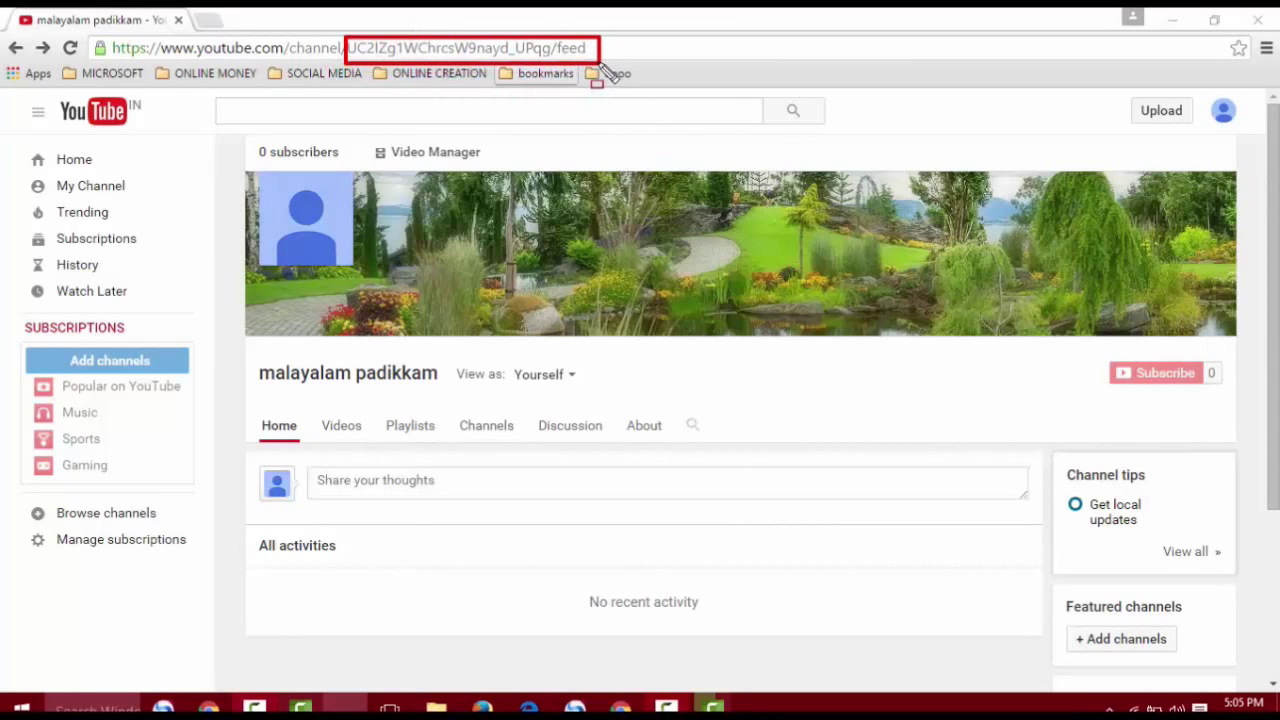
left_click_drag(592, 48, 350, 57)
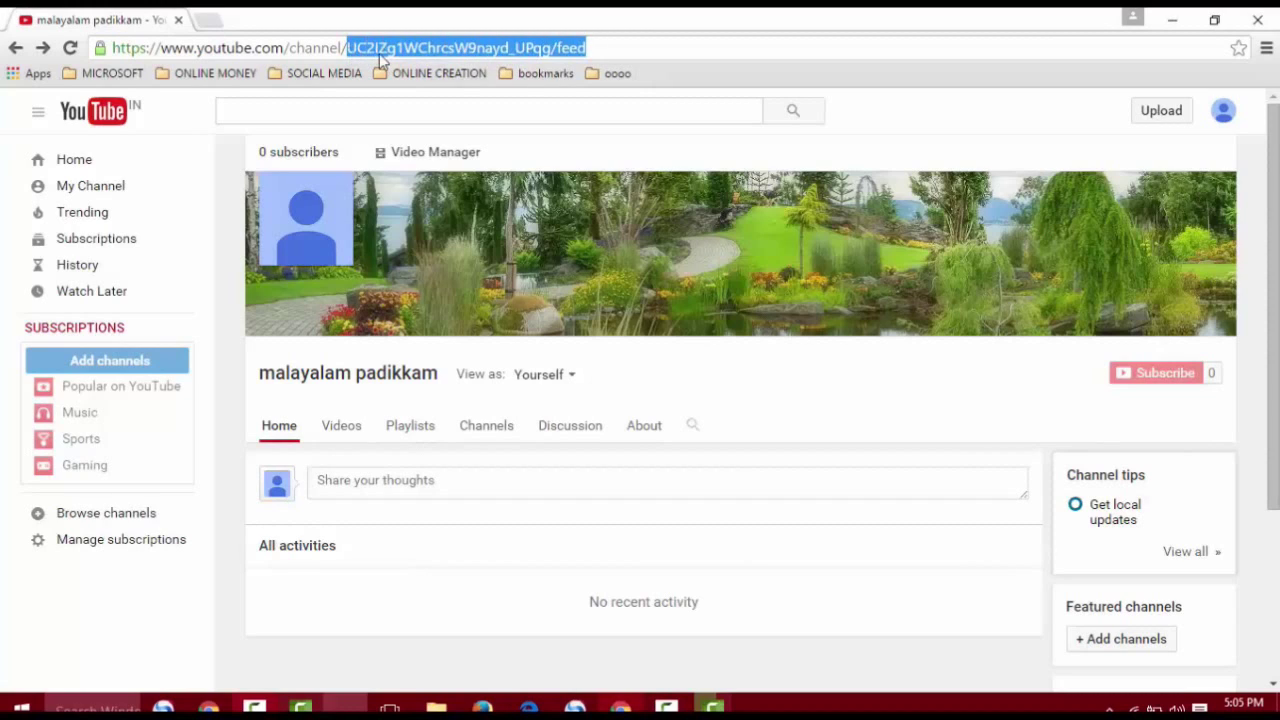
left_click(618, 46)
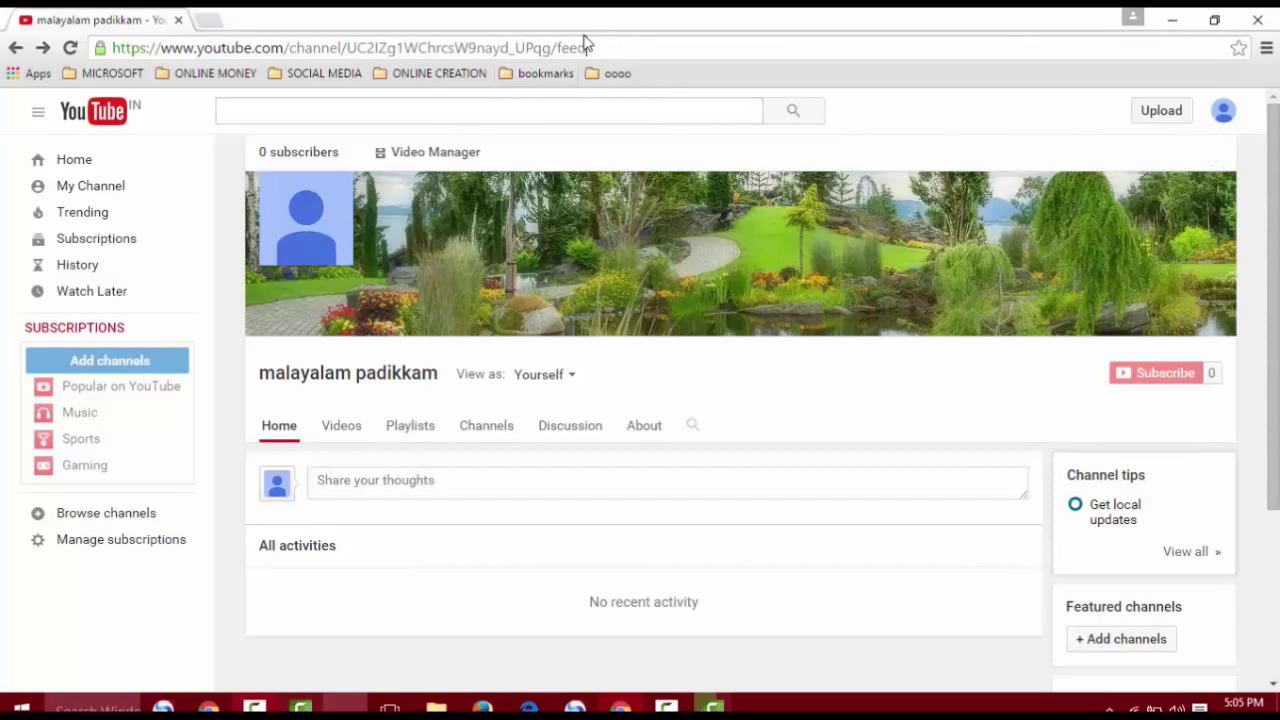
left_click_drag(586, 47, 347, 52)
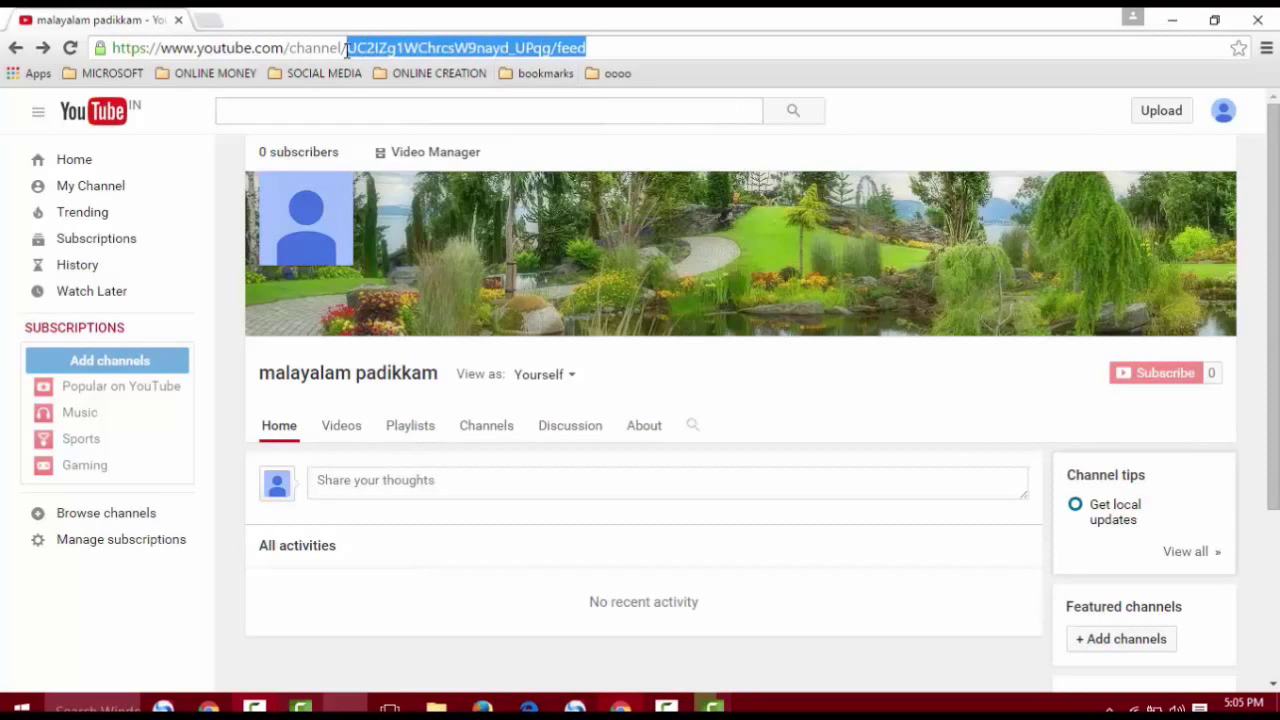
left_click(617, 38)
left_click(1223, 112)
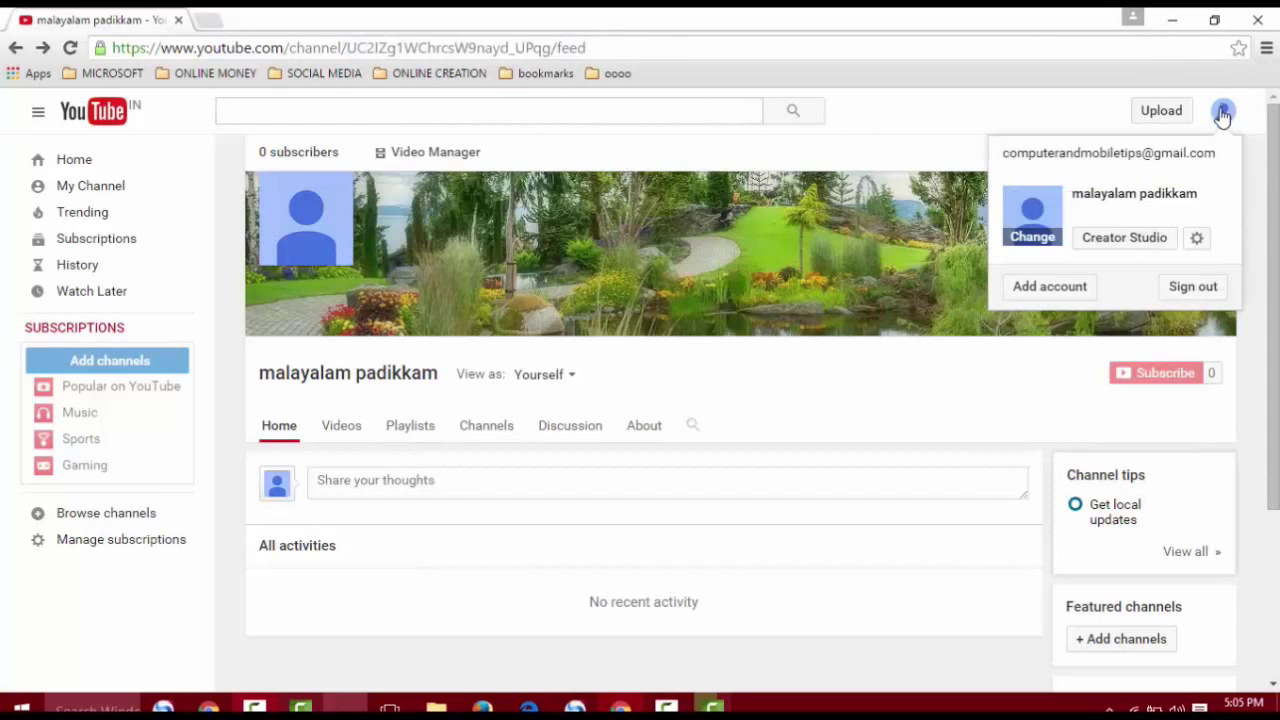
View the account's Advanced settings with the channel ID, then go back to the channel Home page
left_click(1196, 242)
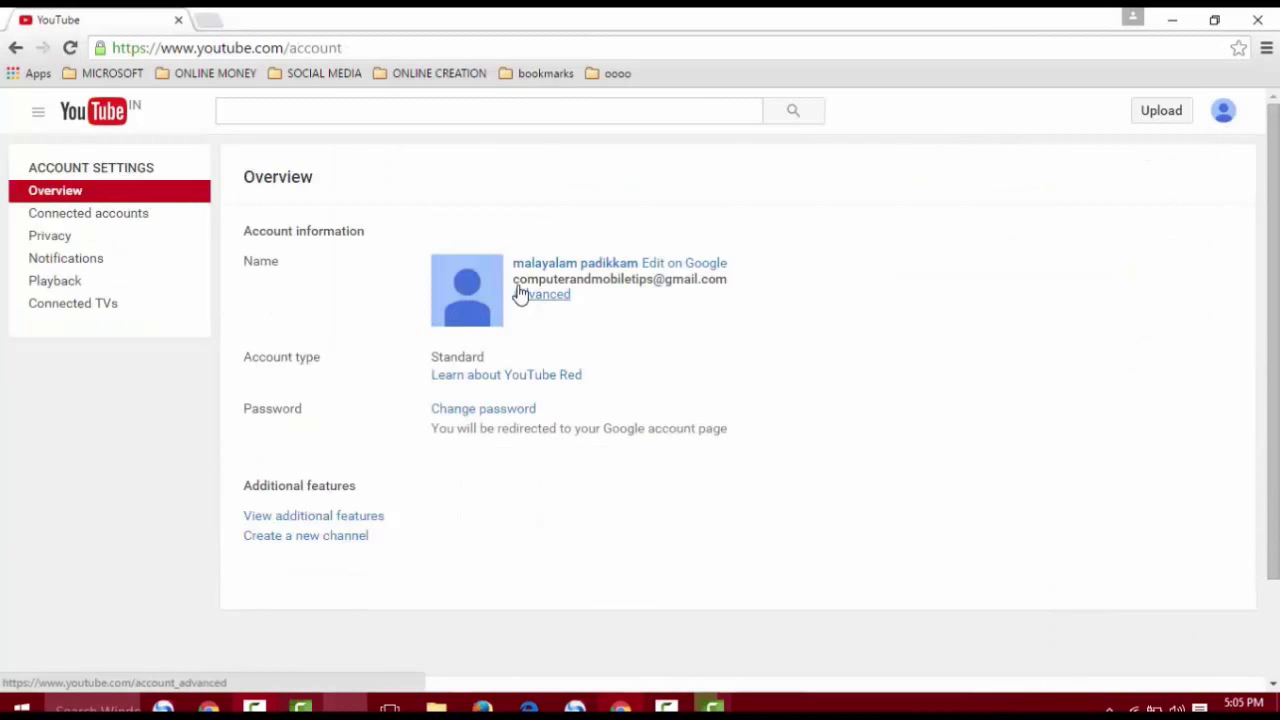
left_click(553, 300)
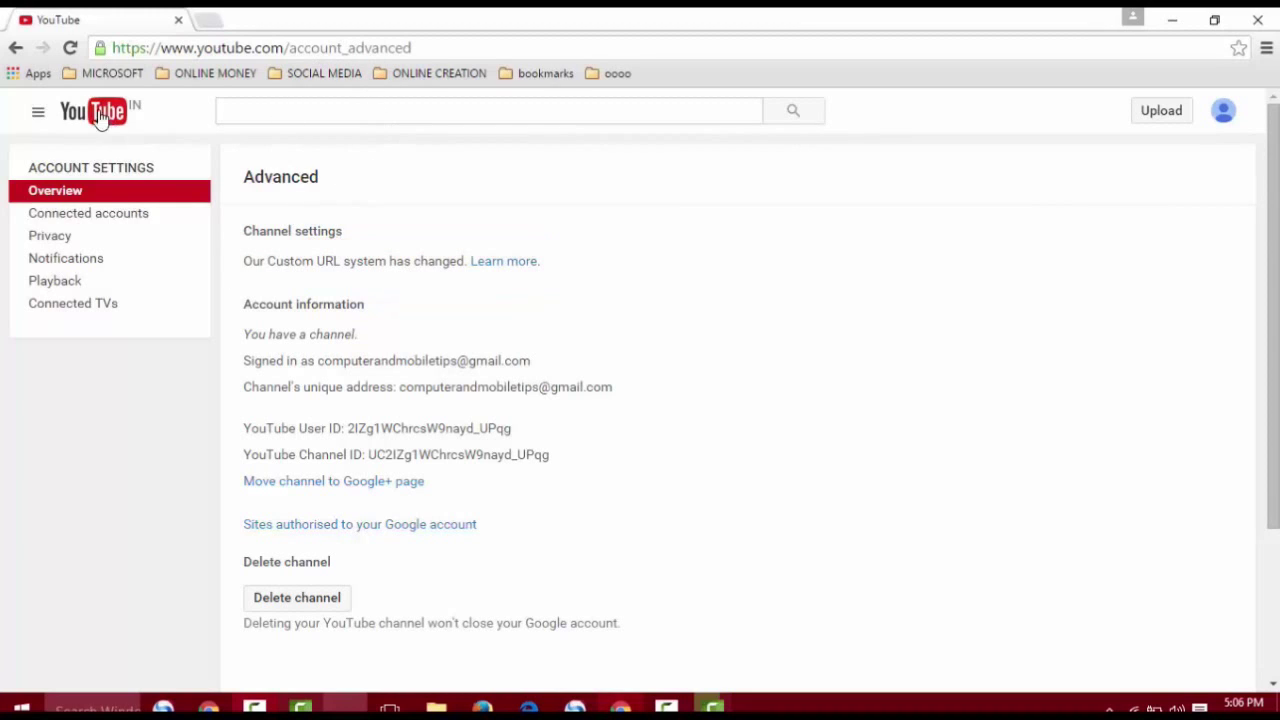
left_click(15, 50)
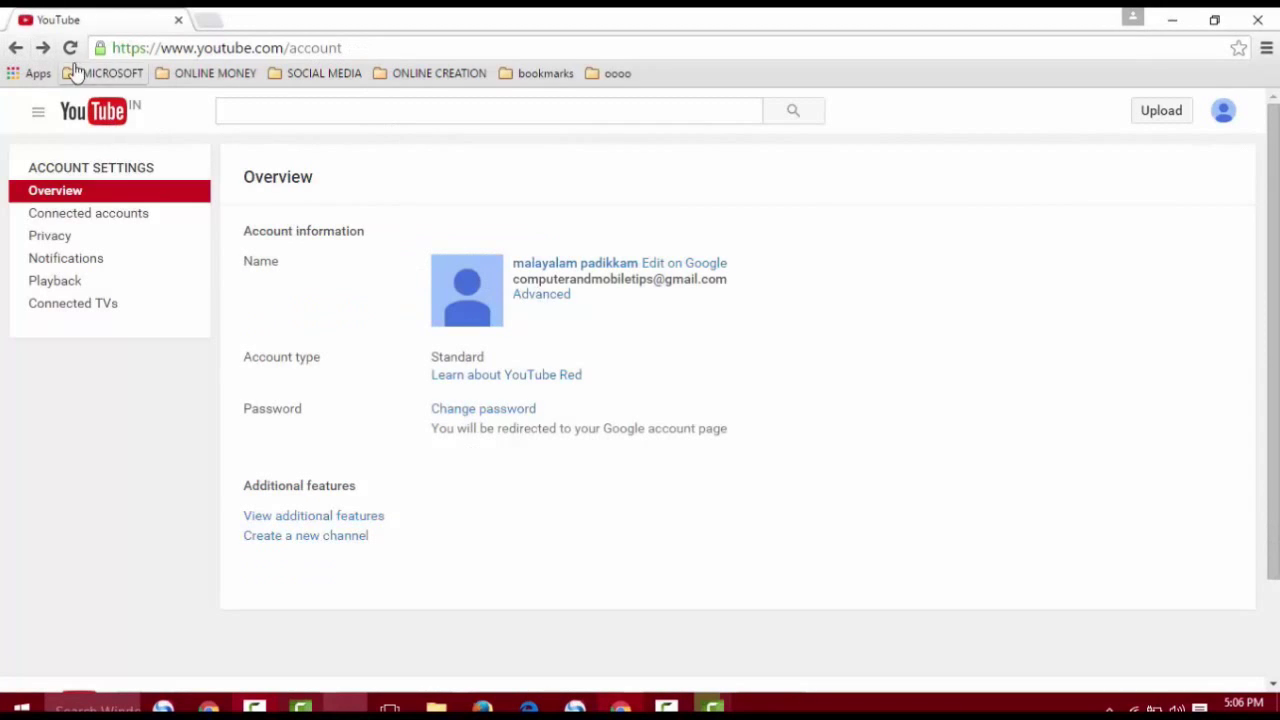
left_click(15, 48)
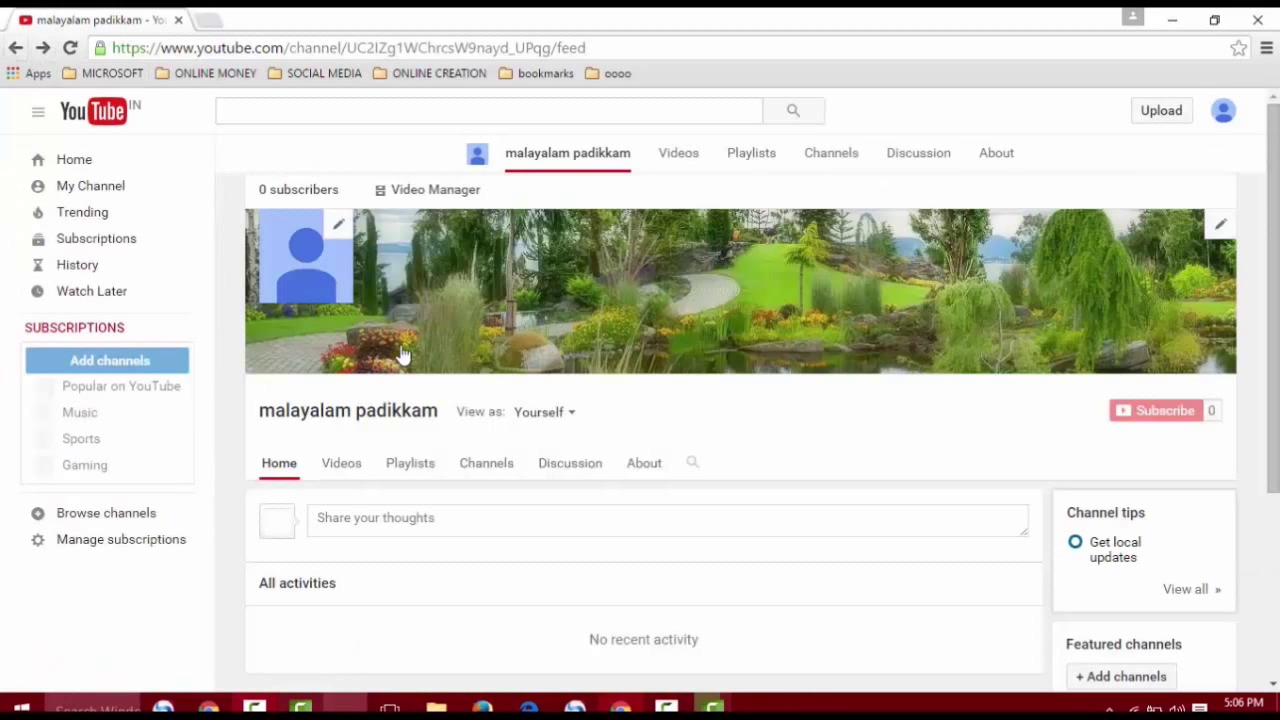
Scroll through the channel Home page to view the garden banner
left_click_drag(1274, 350, 1277, 480)
mouse_move(1094, 157)
left_mouse_down()
mouse_move(1112, 180)
mouse_move(1271, 216)
mouse_move(1238, 222)
left_mouse_up()
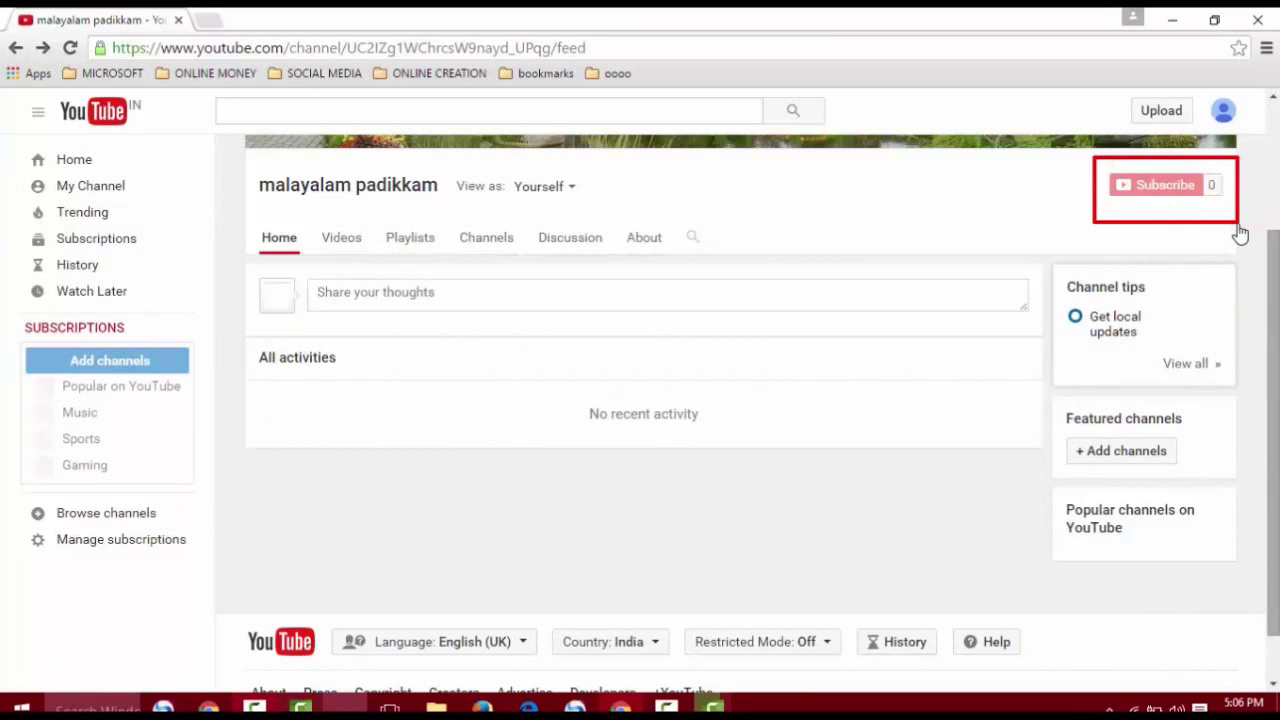
scroll(866, 320, "up", 3)
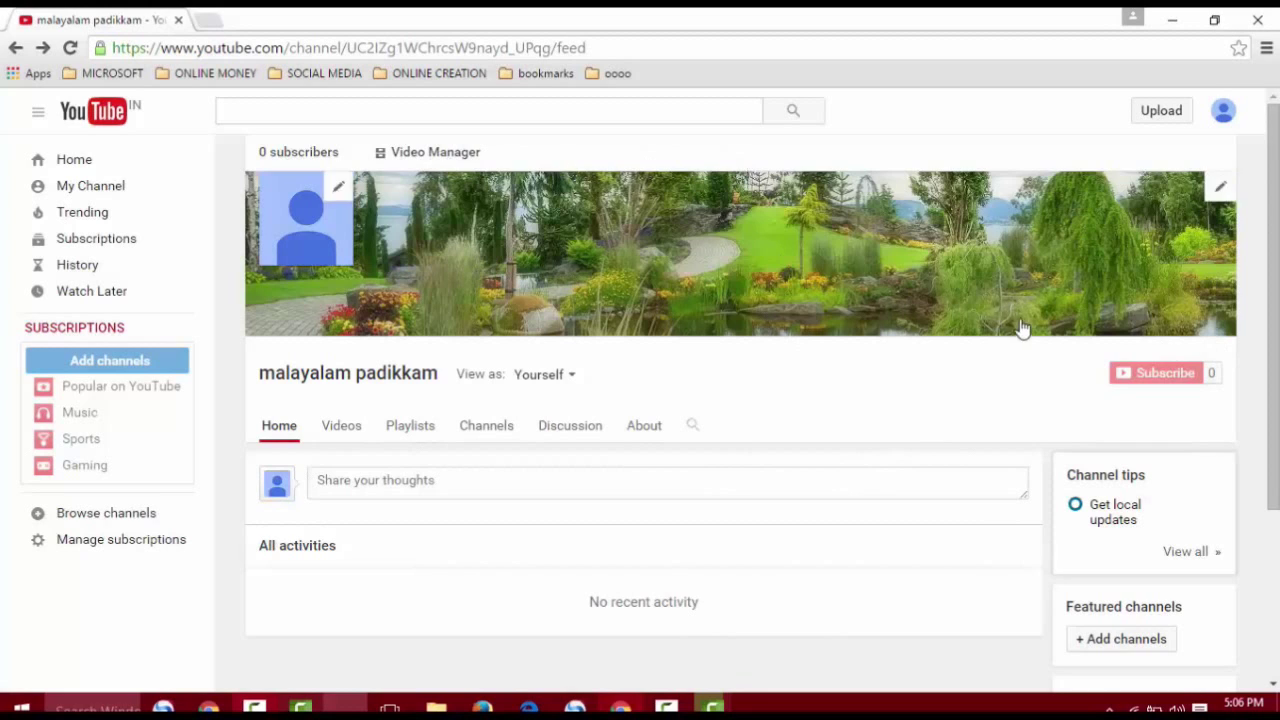
scroll(908, 391, "down", 2)
scroll(889, 414, "up", 2)
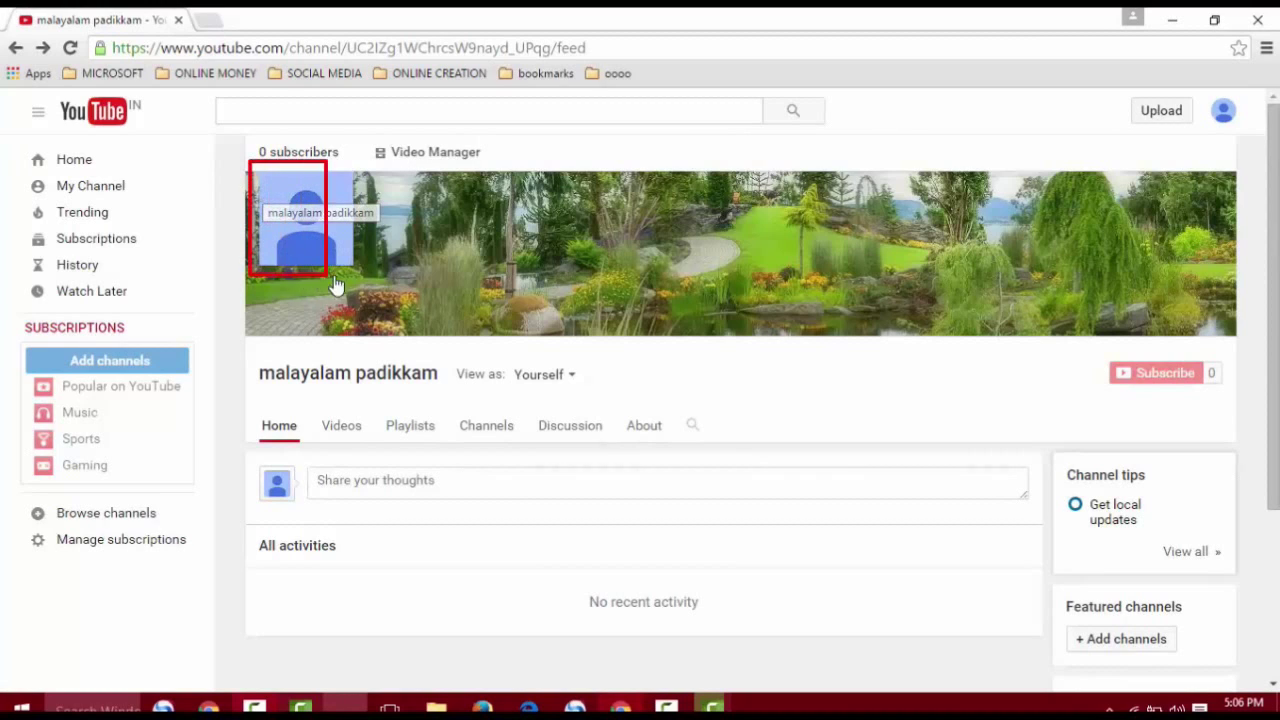
mouse_move(243, 170)
left_mouse_down()
mouse_move(354, 349)
mouse_move(1006, 363)
mouse_move(1242, 353)
left_mouse_up()
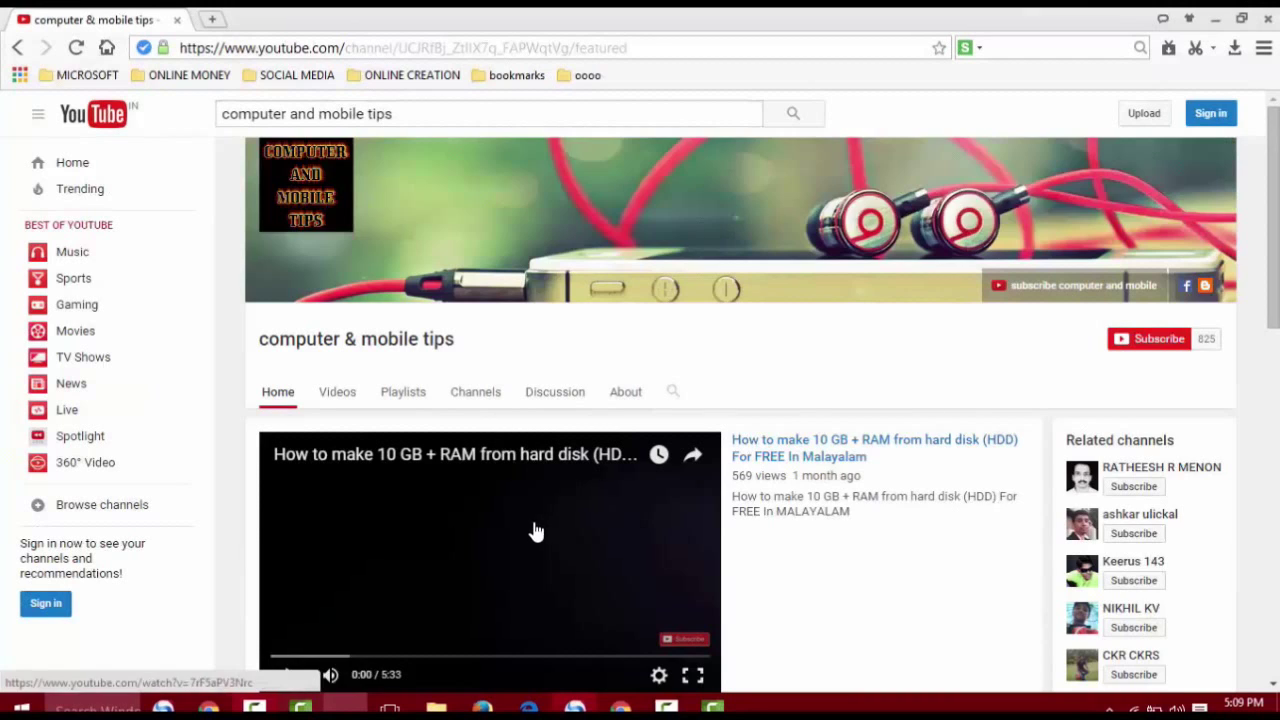
Turn the volume almost to zero and play the computer & mobile tips channel trailer
scroll(510, 532, "down", 1)
mouse_move(336, 585)
left_click_drag(369, 583, 350, 583)
left_click(290, 582)
scroll(560, 420, "up", 1)
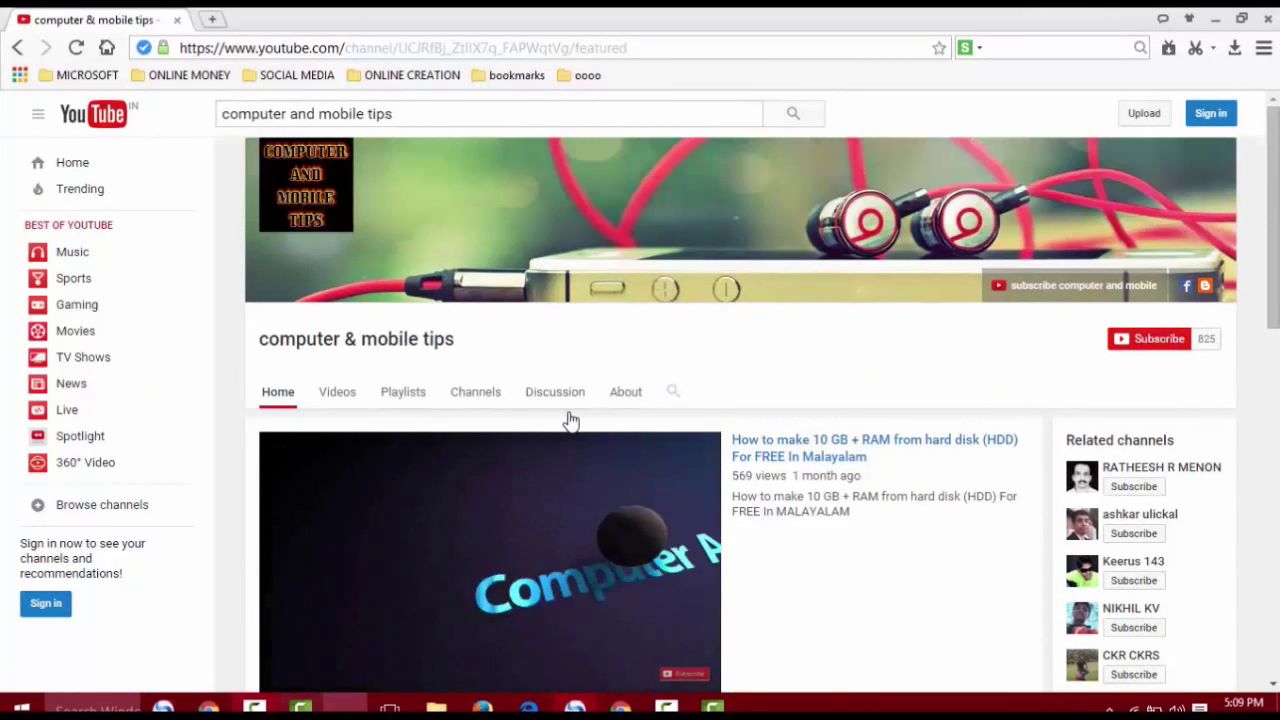
scroll(740, 389, "down", 5)
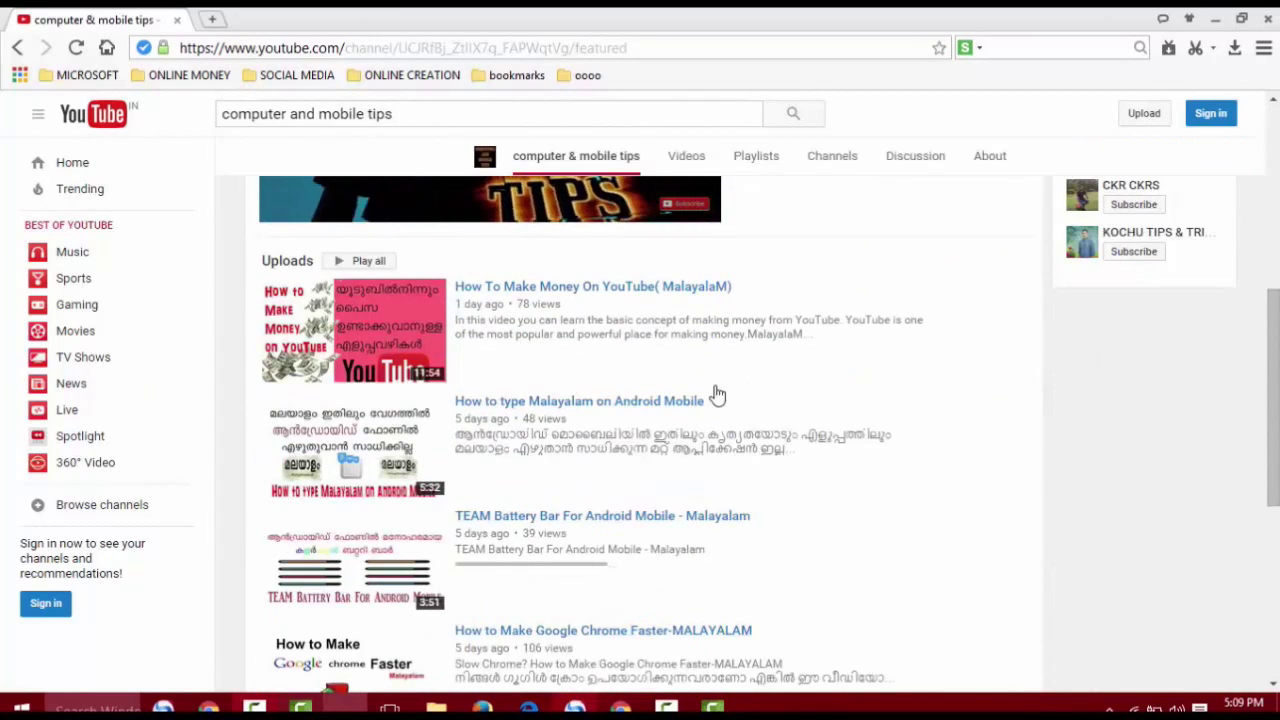
scroll(678, 380, "down", 3)
scroll(683, 389, "up", 8)
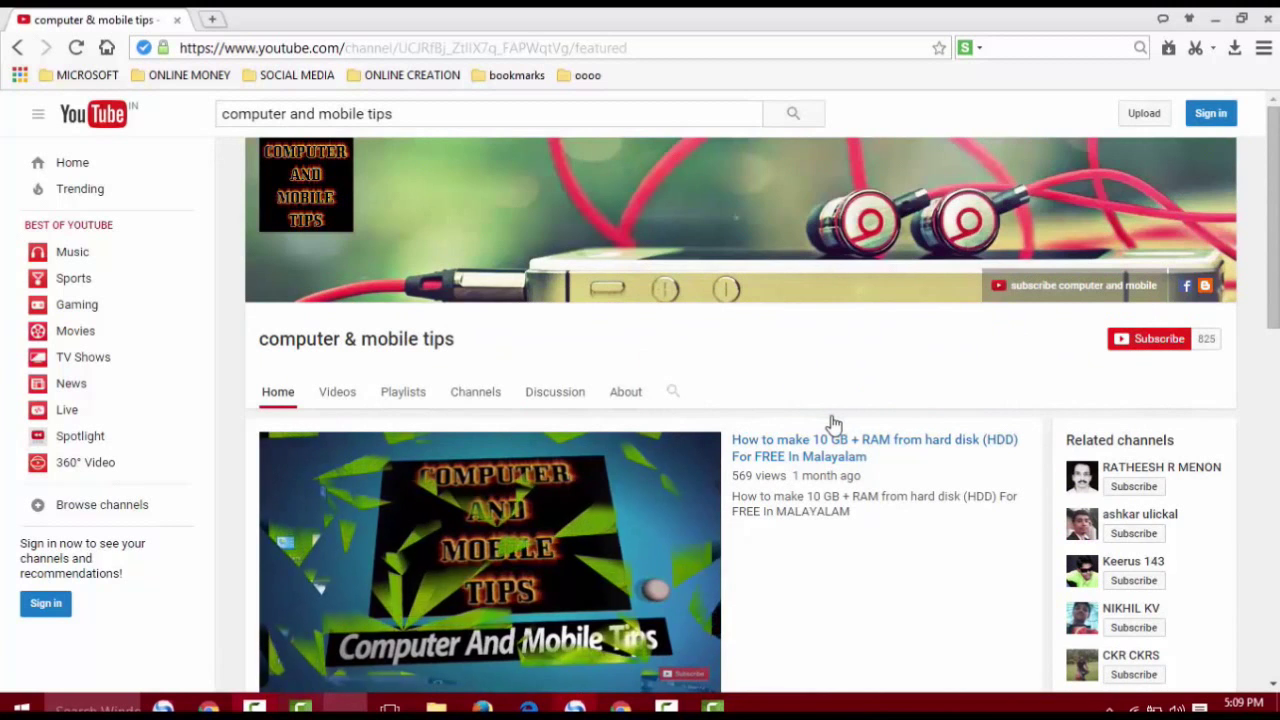
mouse_move(1103, 314)
left_mouse_down()
mouse_move(1138, 373)
mouse_move(1236, 374)
left_mouse_up()
left_click_drag(1162, 238, 1201, 337)
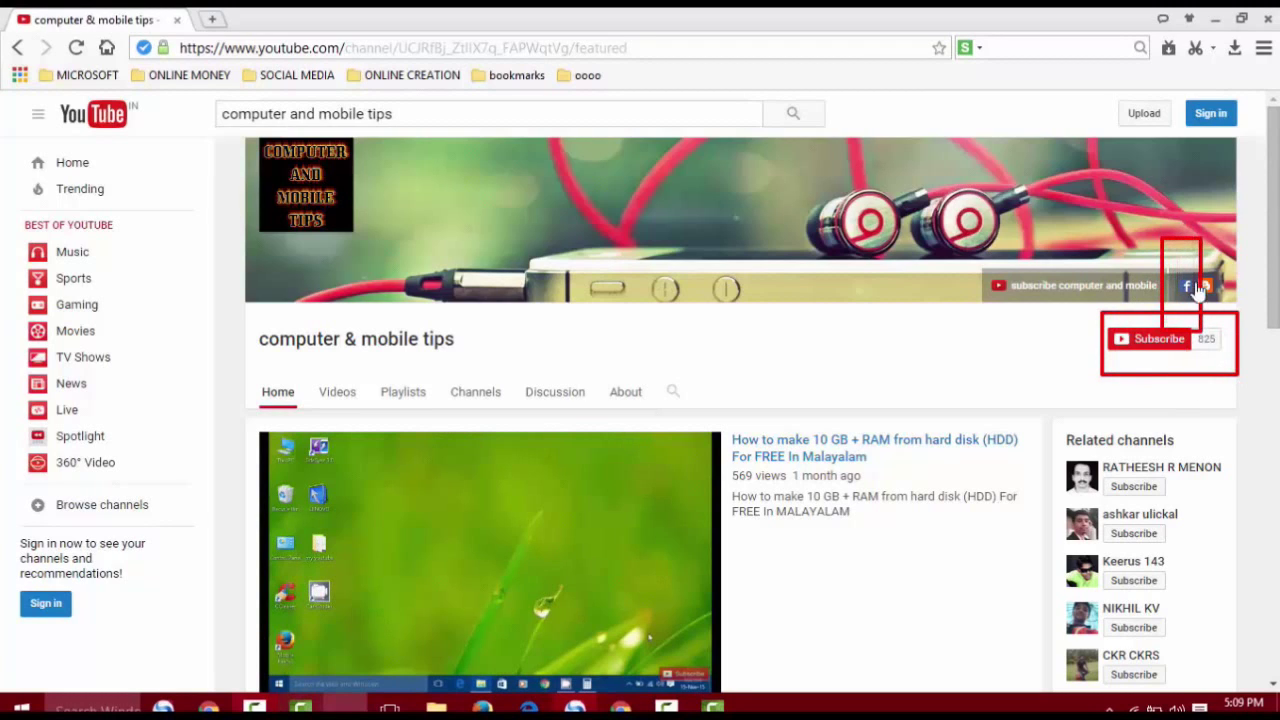
mouse_move(240, 142)
left_mouse_down()
mouse_move(286, 251)
mouse_move(834, 406)
mouse_move(1252, 412)
left_mouse_up()
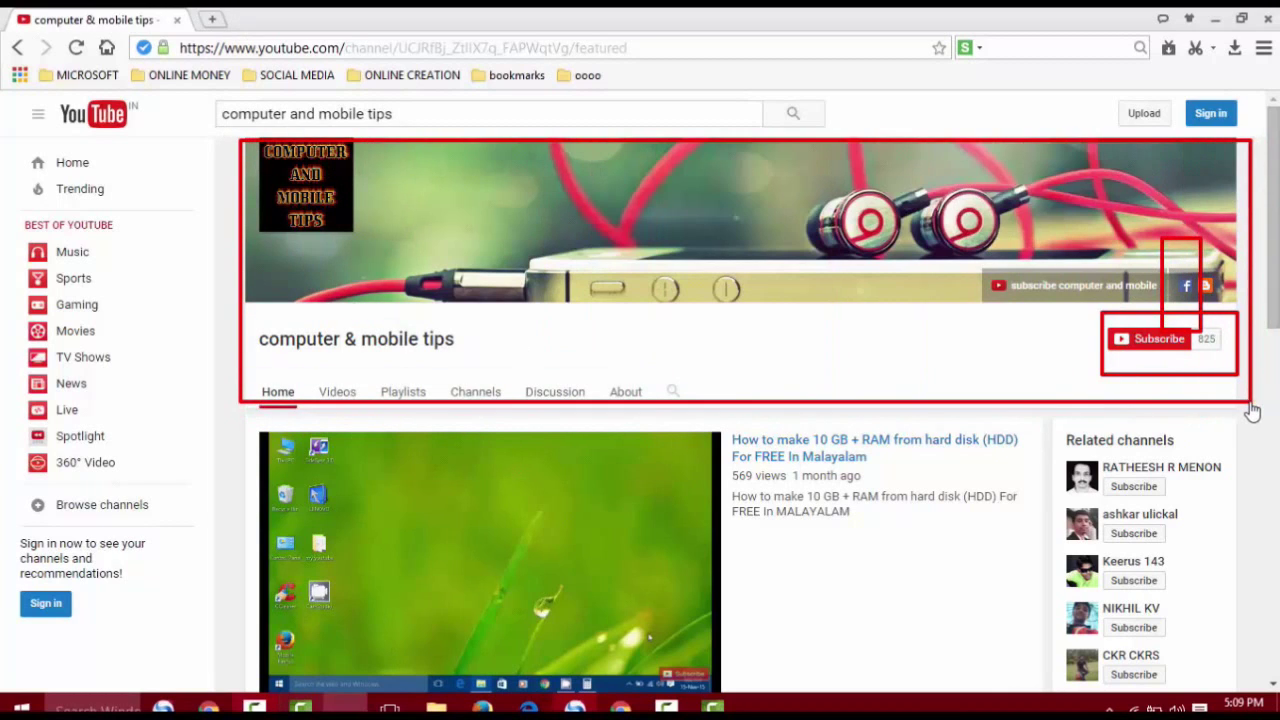